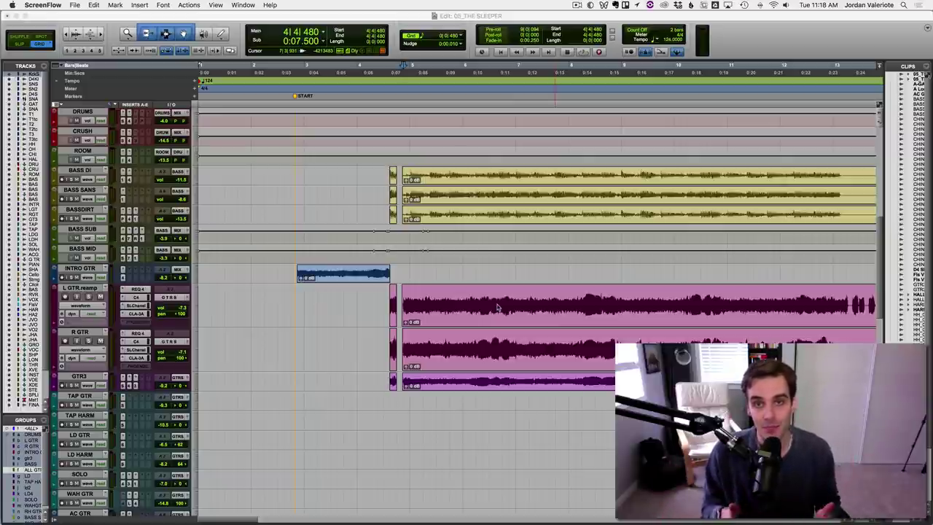
Step: Play the session twice from the start to listen to the guitars
left_click(497, 308)
key("space")
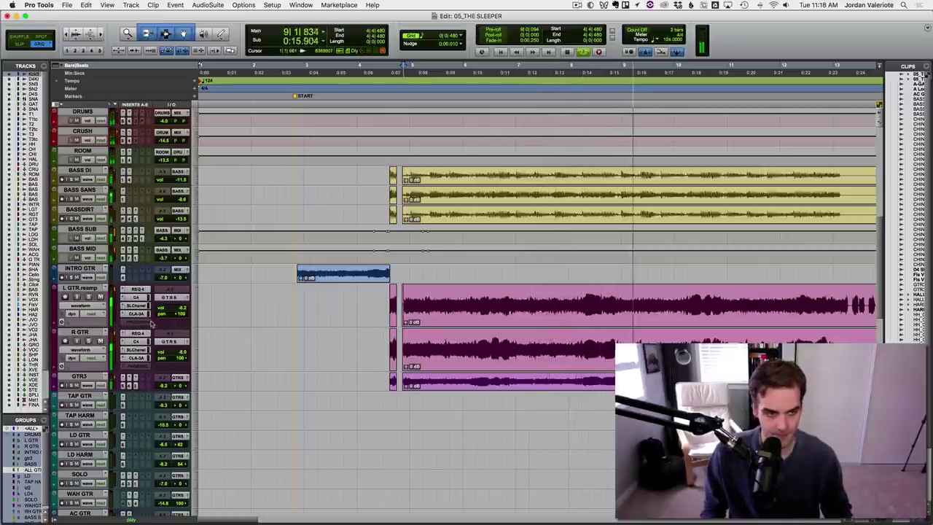
key("space")
scroll(149, 323, "down", 2)
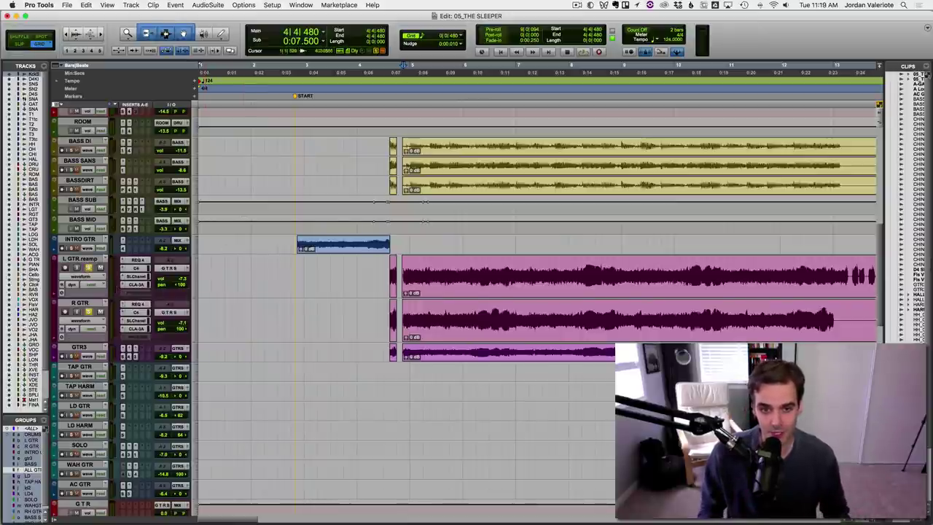
key("space")
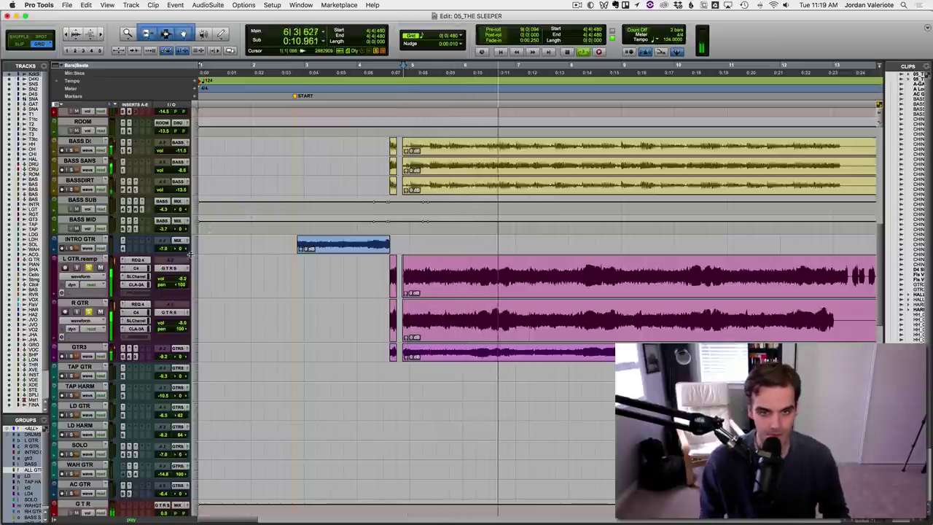
key("space")
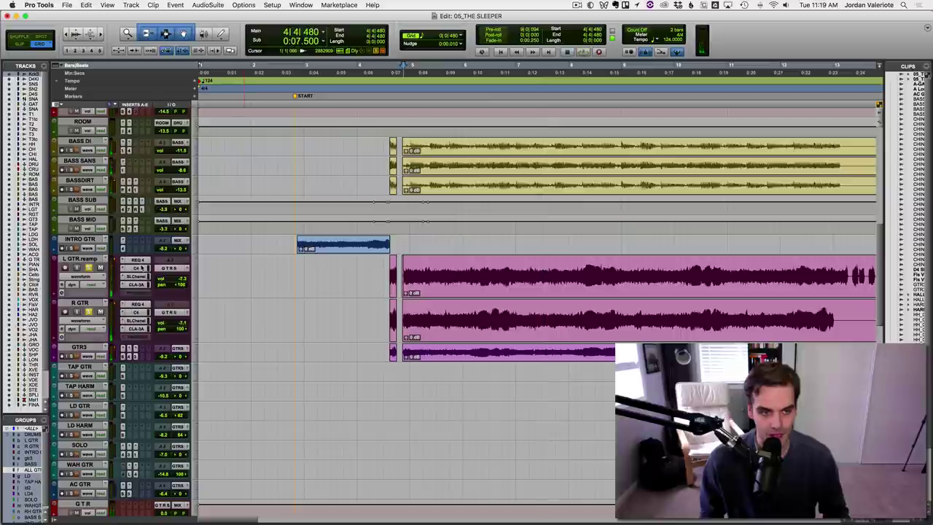
Step: Open the REQ 4 on L GTR.reamp and A/B its bypass during playback
left_click(139, 260)
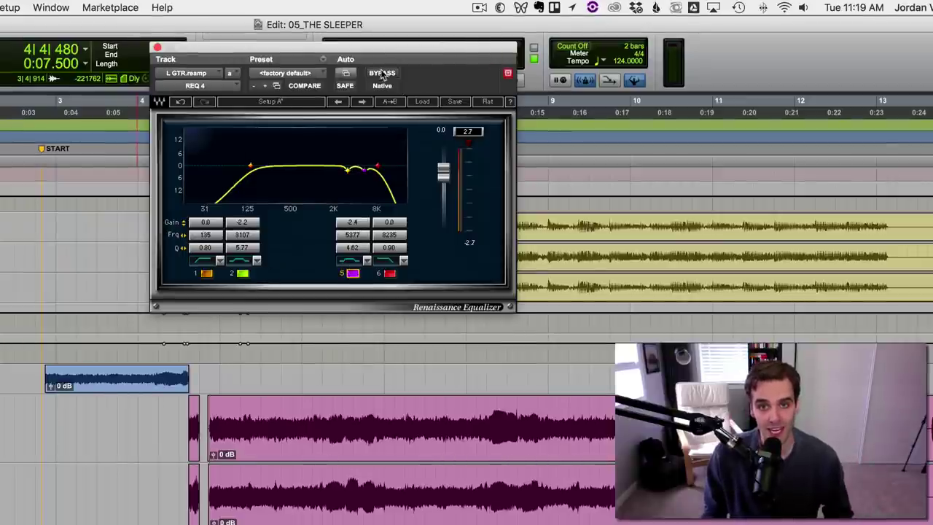
left_click(382, 74)
left_click(382, 74)
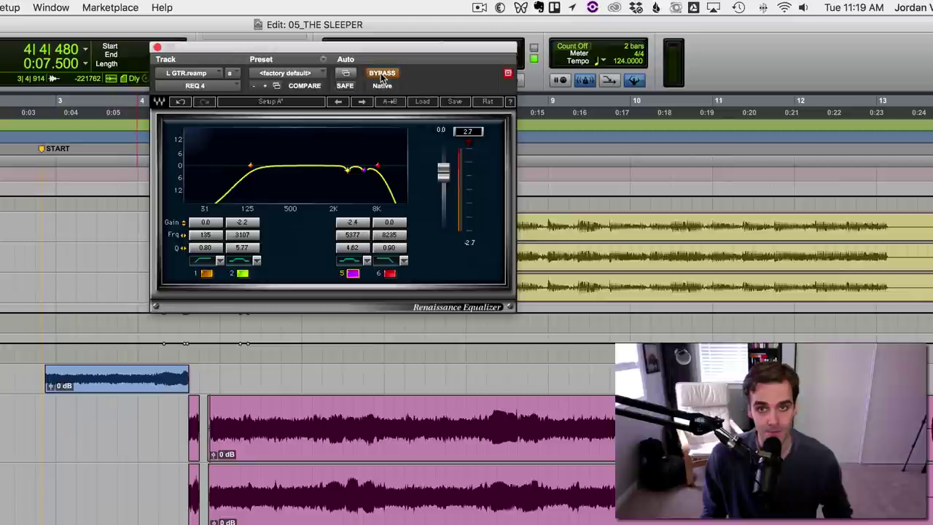
key("space")
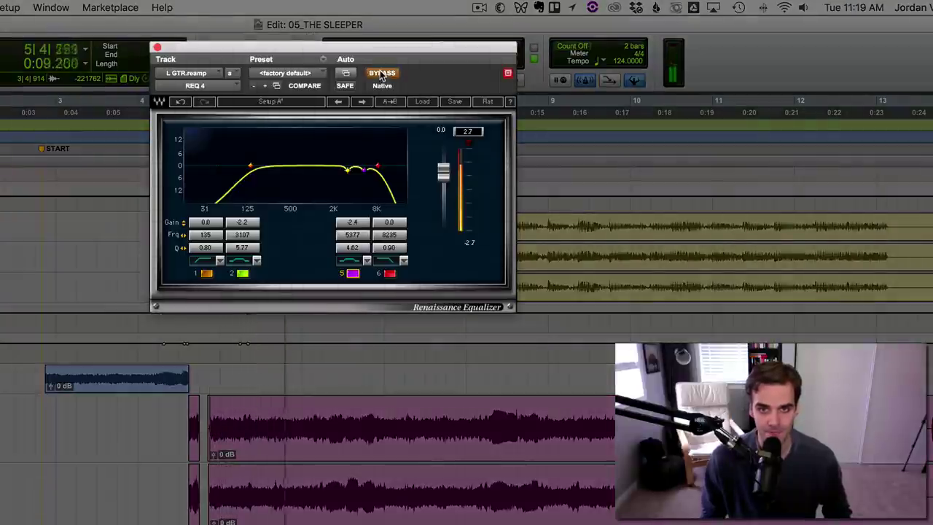
left_click(381, 74)
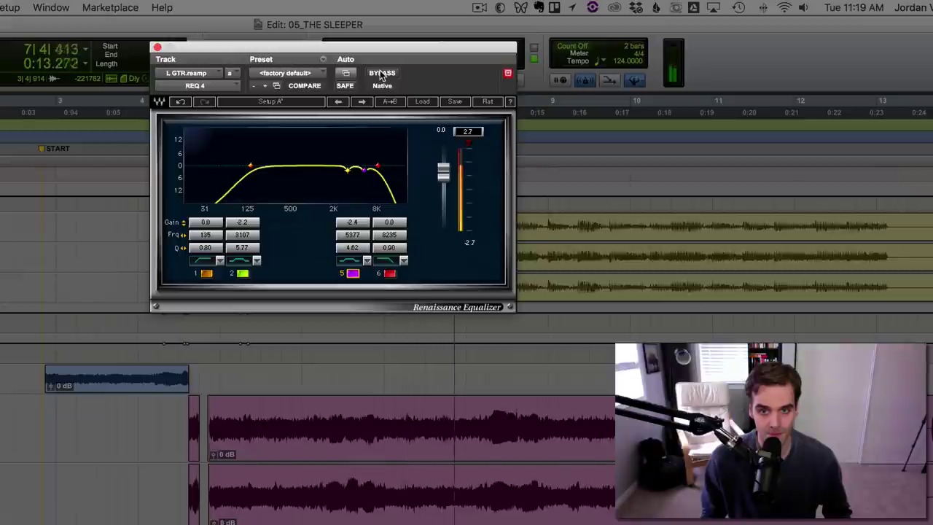
left_click(381, 74)
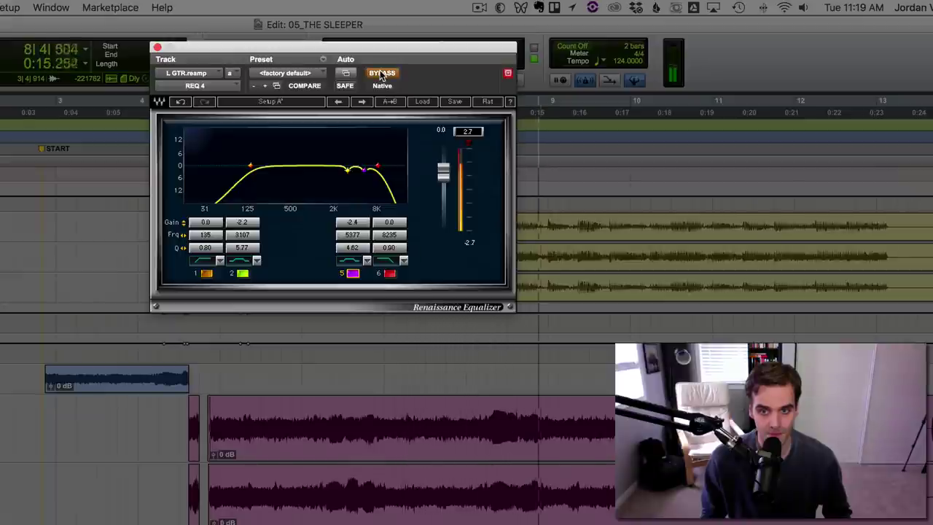
left_click(381, 73)
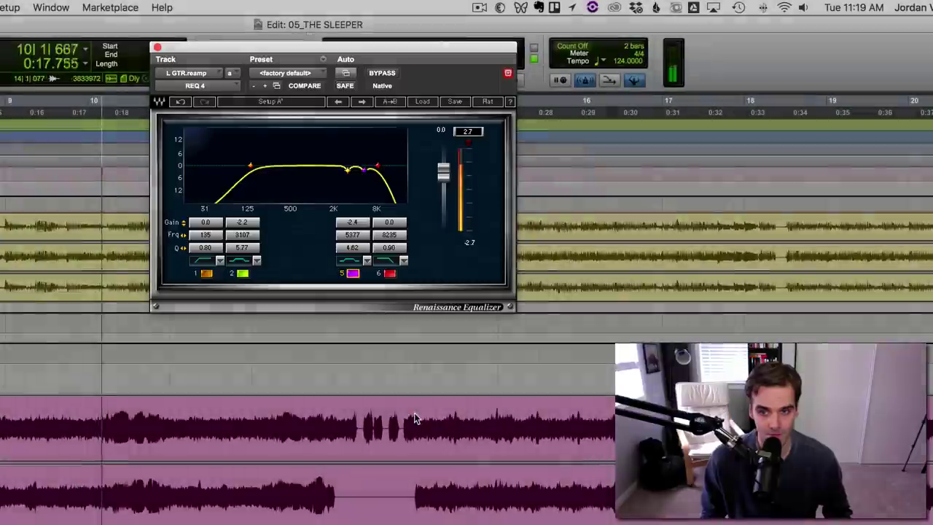
Step: Compare bypassed and active EQ from bar 14, leaving the REQ 4 active
left_click(414, 413)
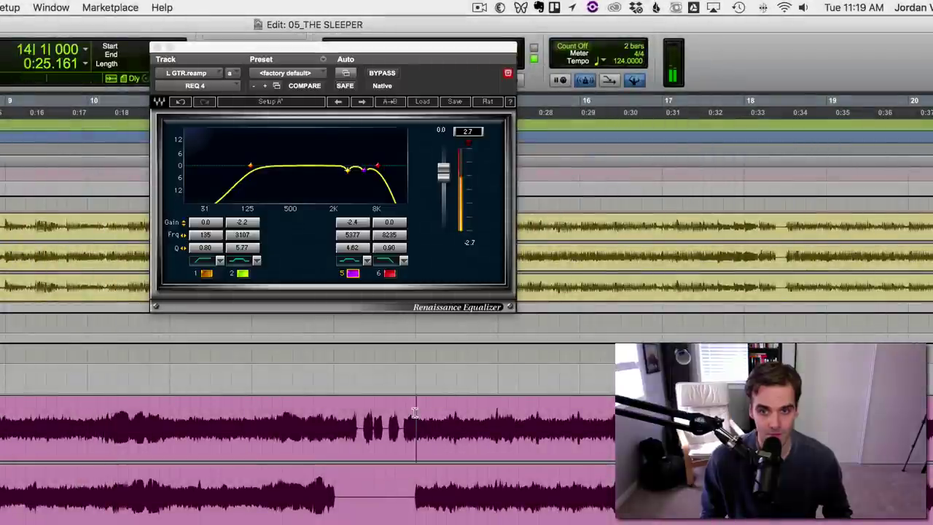
left_click(381, 73)
left_click_drag(379, 81, 378, 196)
left_click(380, 184)
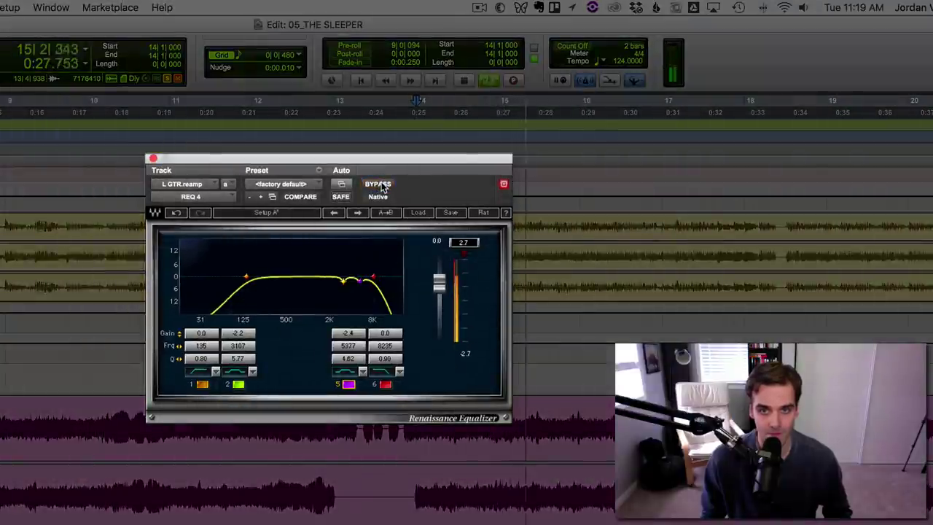
left_click(381, 185)
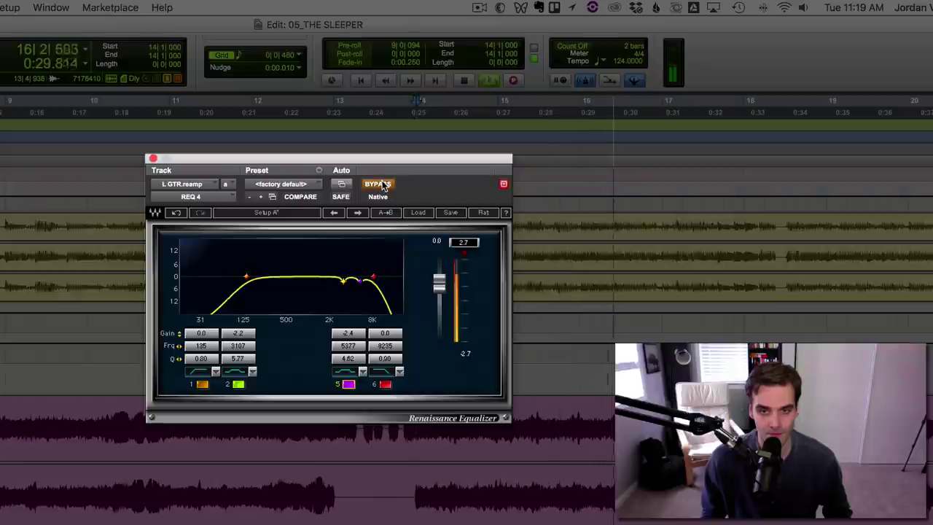
left_click(380, 185)
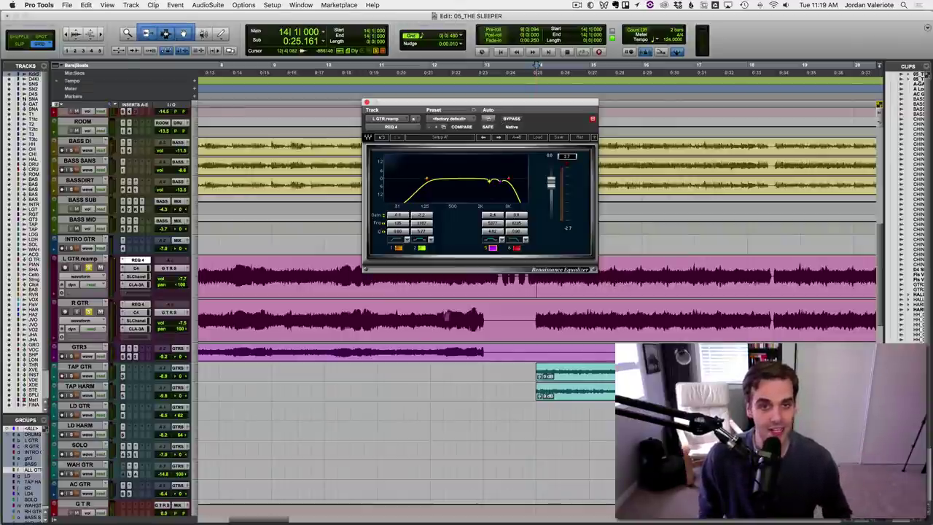
Step: Switch off the low-cut band on L GTR.reamp's Renaissance EQ
left_click(398, 247)
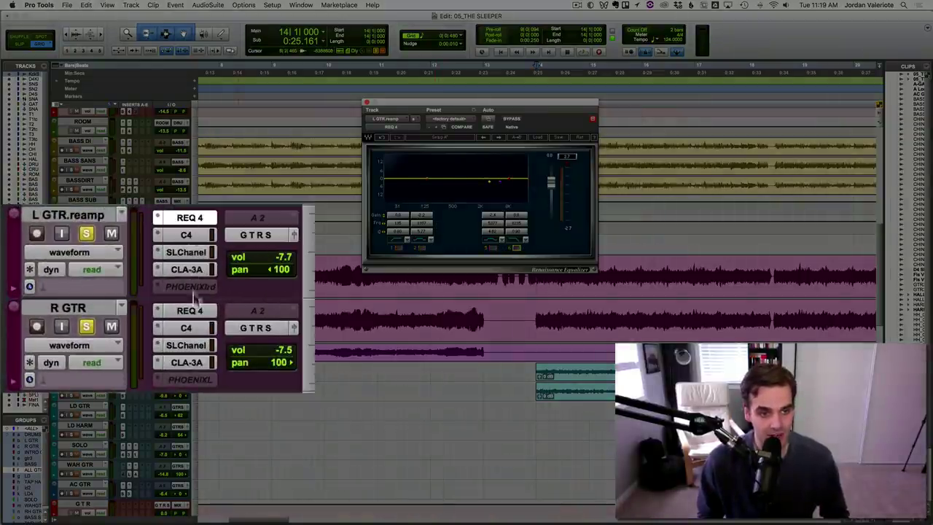
left_click(191, 311)
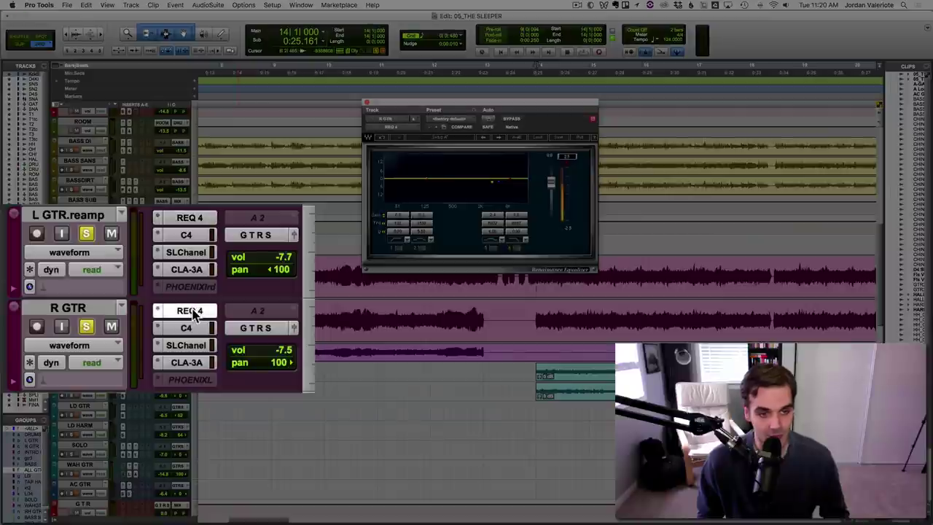
left_click(191, 219)
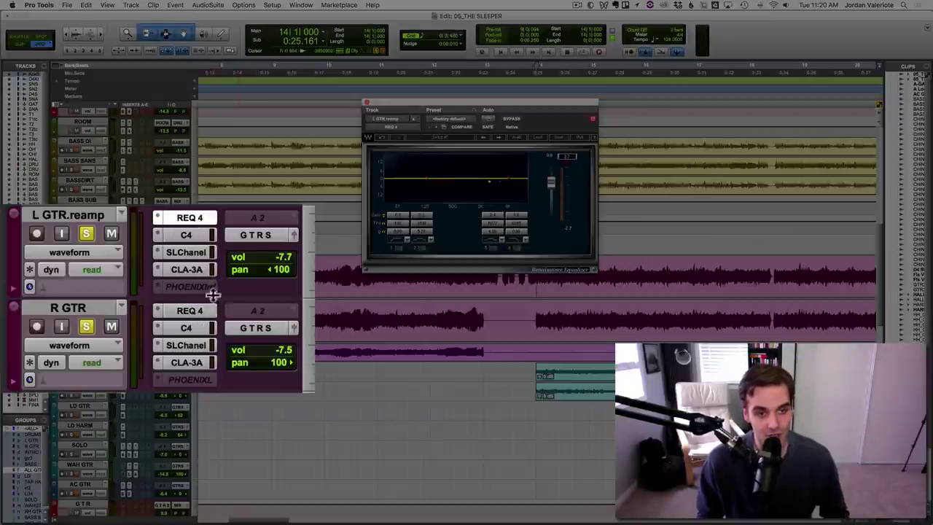
Step: Disable the low-cut band on R GTR's REQ 4 and close both EQ windows
left_click(191, 311)
left_click(45, 162)
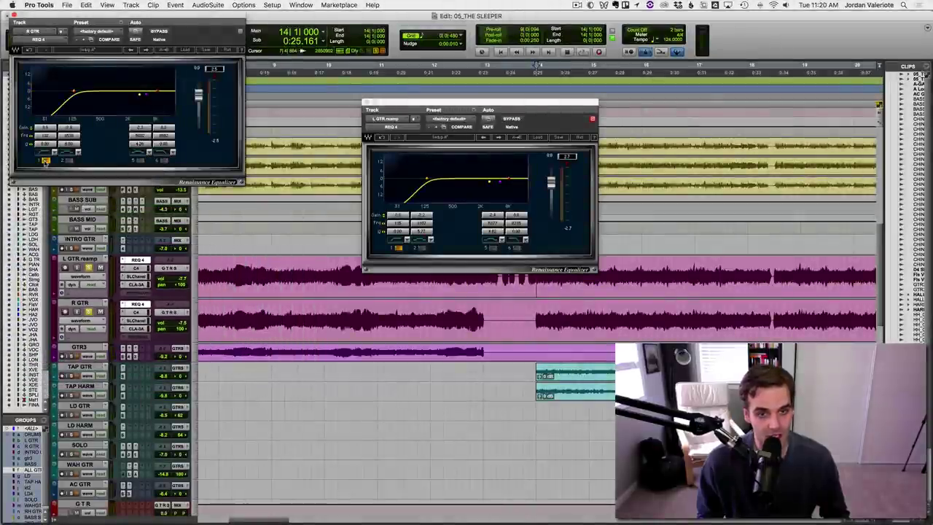
left_click(45, 161)
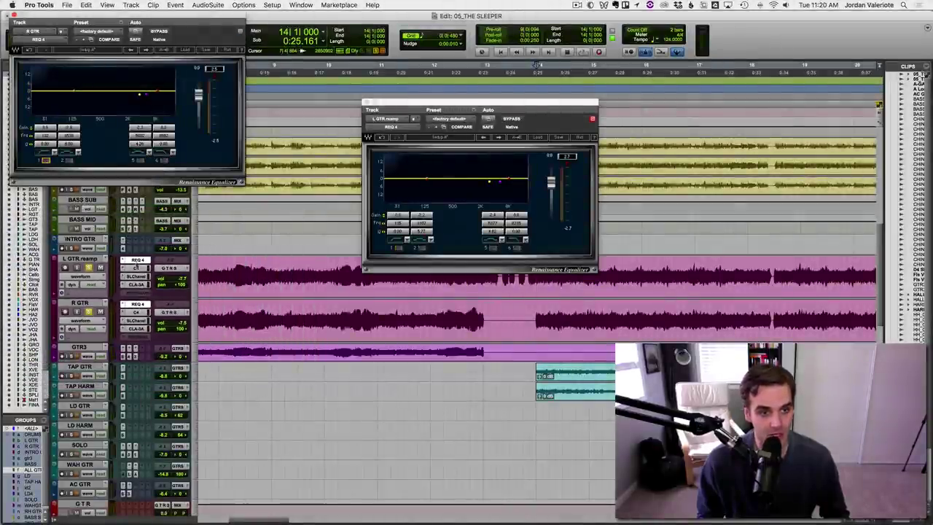
left_click(137, 259)
left_click(13, 16)
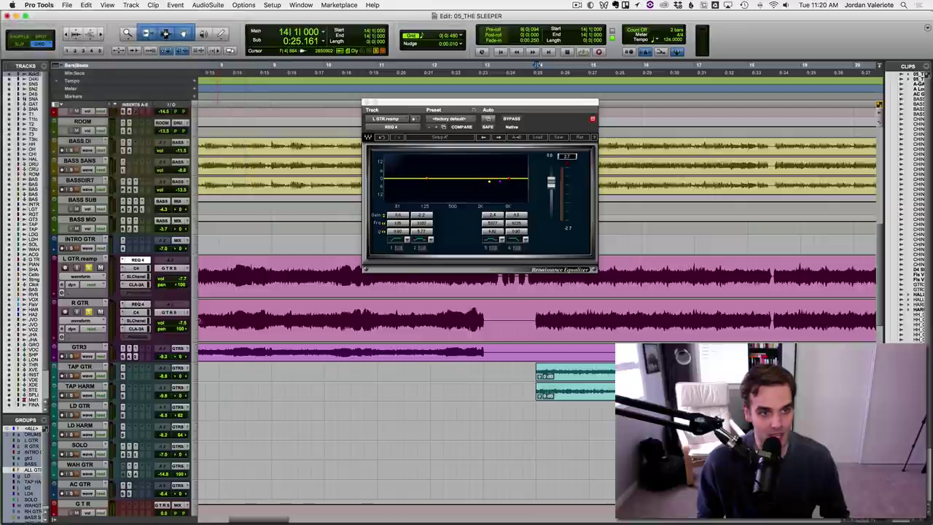
left_click(137, 259)
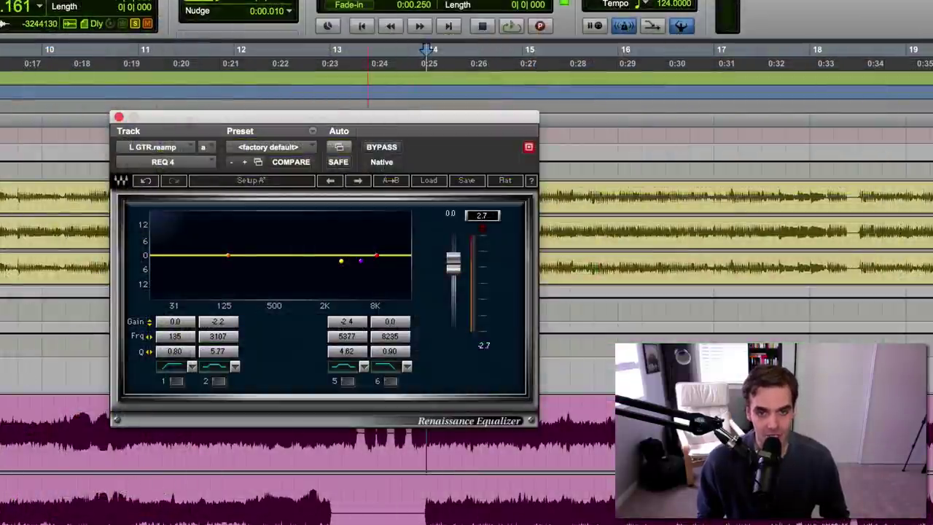
Step: Toggle the left guitar EQ's band 1 low-cut on and off to compare
scroll(729, 218, "up", 5)
scroll(729, 219, "right", 10)
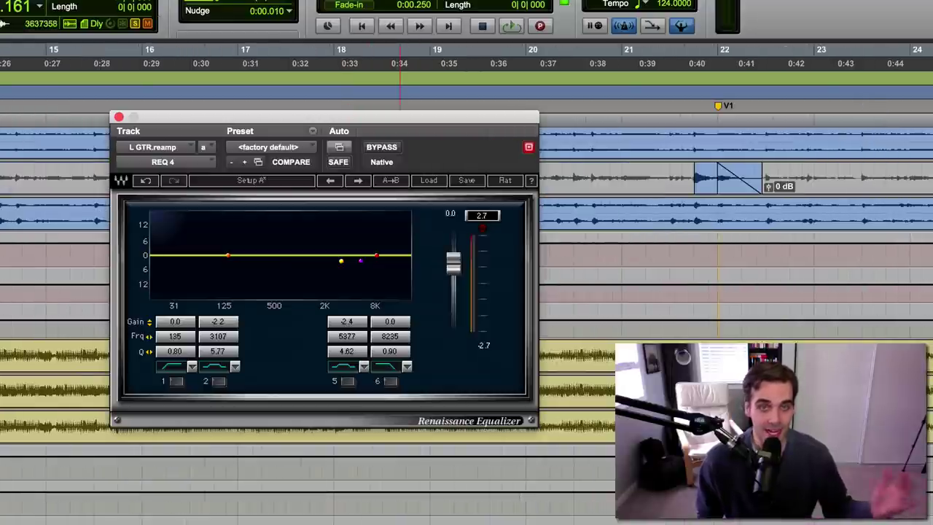
left_click(175, 382)
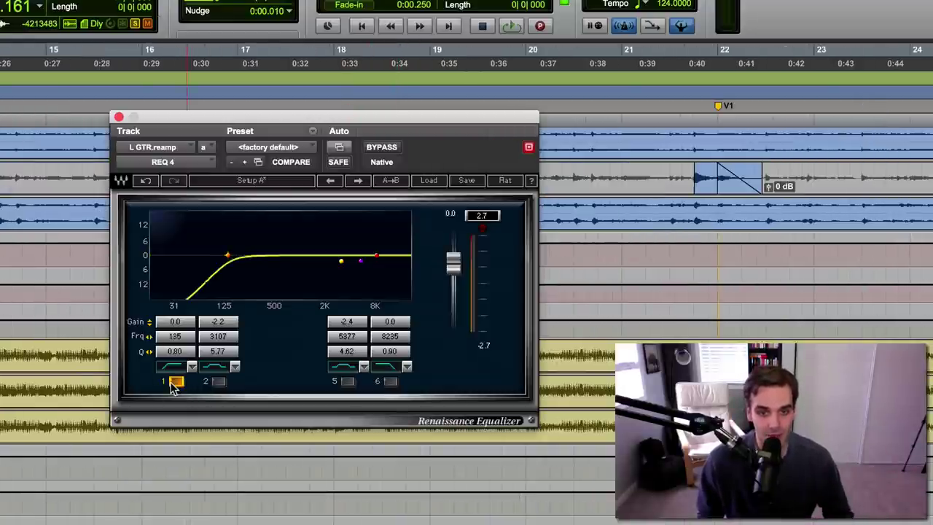
left_click(175, 382)
left_click(174, 382)
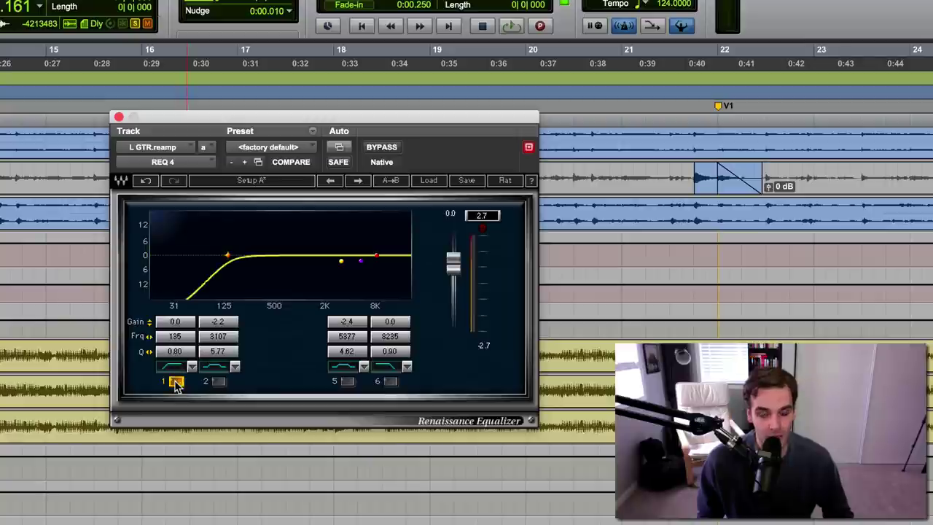
left_click(177, 382)
Step: Enable band 1 as a high-pass at 16 Hz, then sweep it up to 131 Hz
left_click(191, 337)
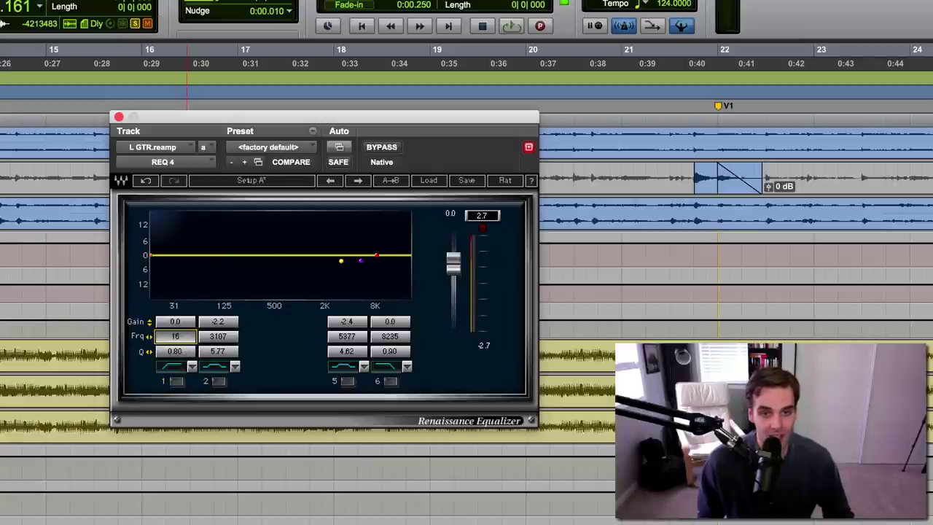
type("16")
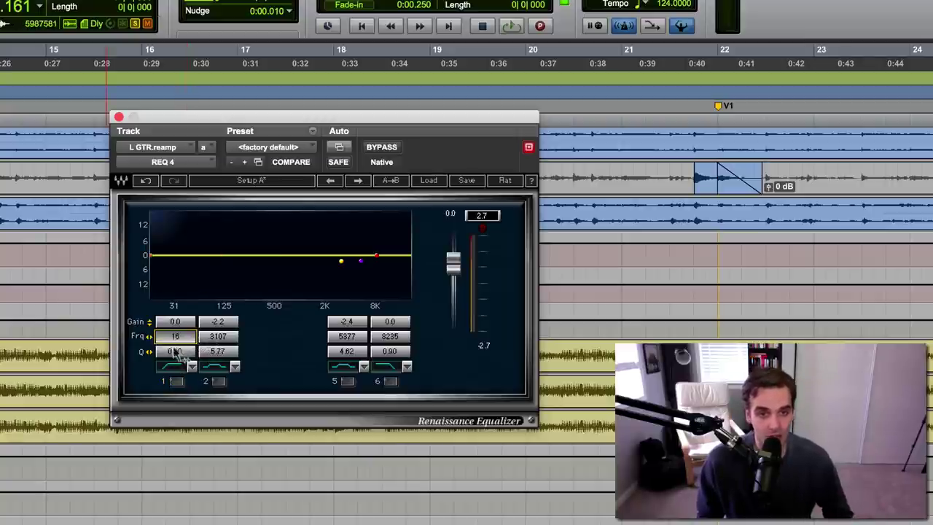
left_click(175, 382)
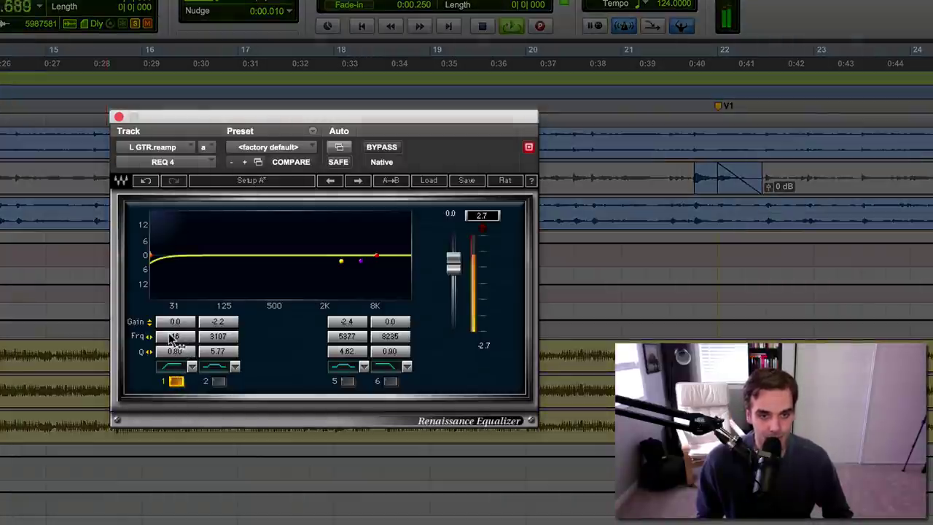
left_click_drag(182, 339, 183, 228)
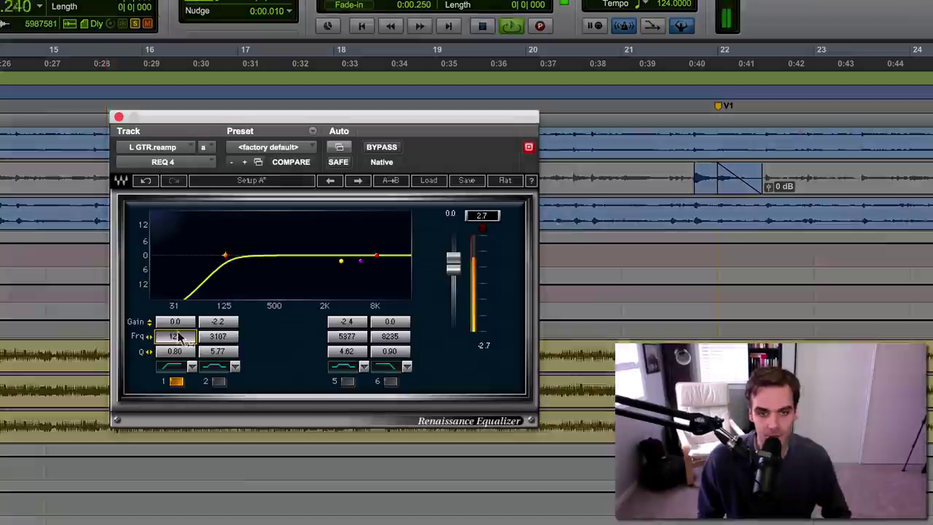
mouse_move(177, 336)
left_mouse_down()
mouse_move(177, 357)
mouse_move(177, 330)
mouse_move(168, 350)
left_mouse_up()
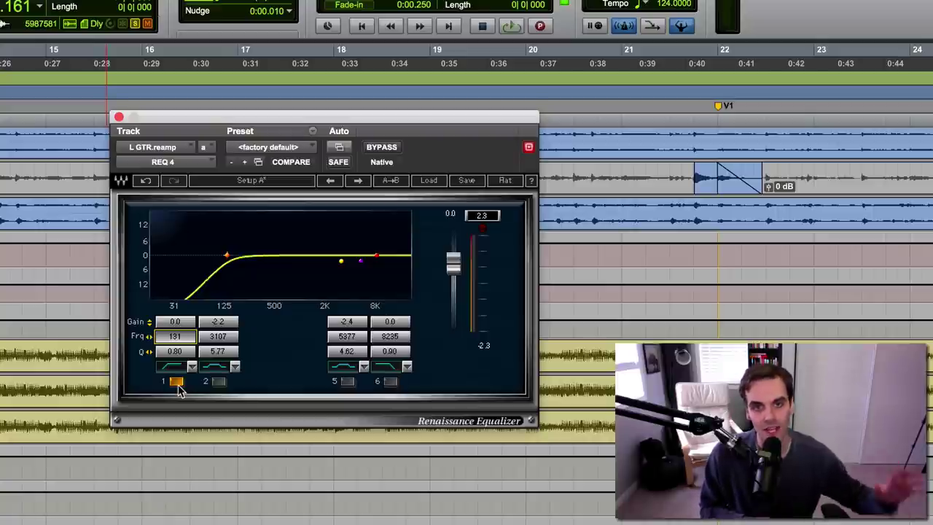
key("space")
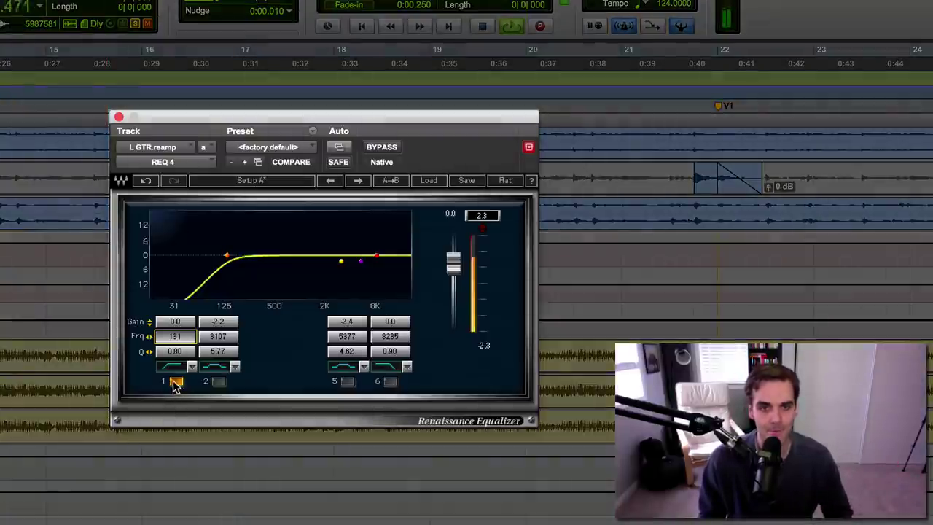
left_click(176, 382)
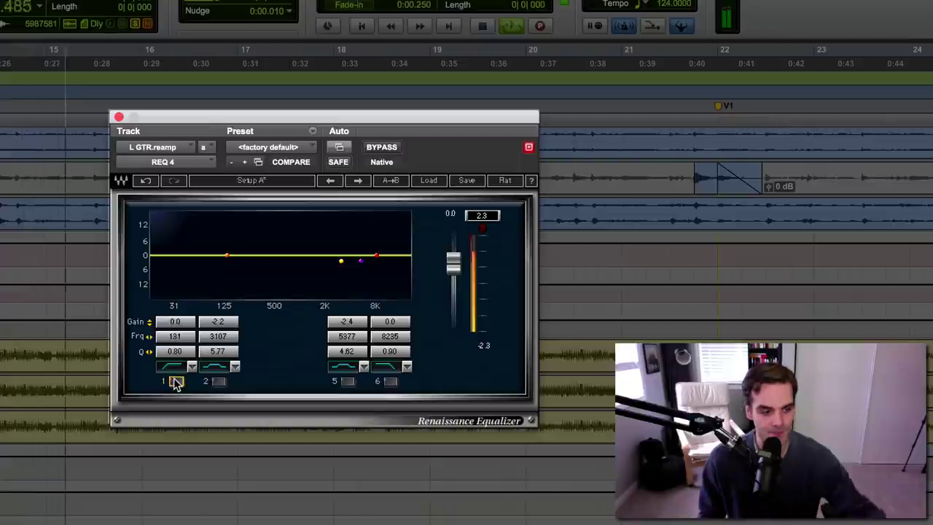
left_click(176, 382)
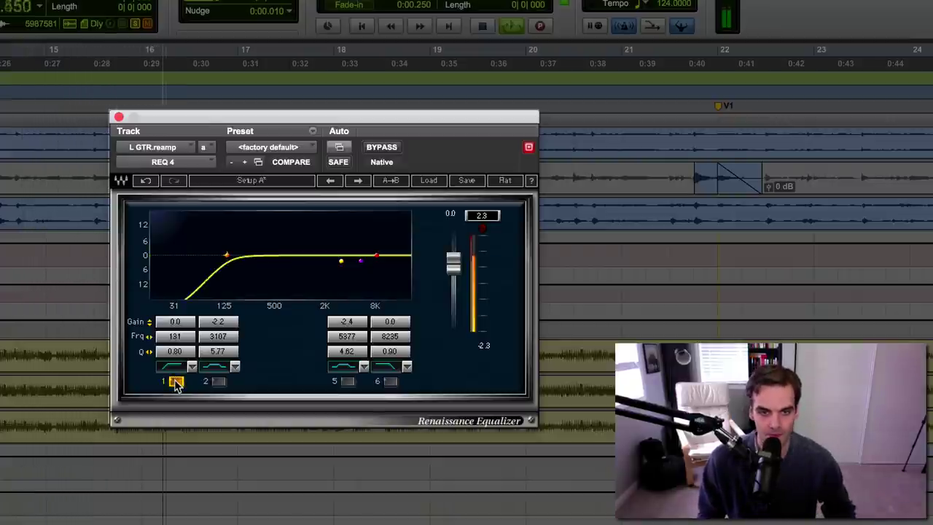
left_click(175, 382)
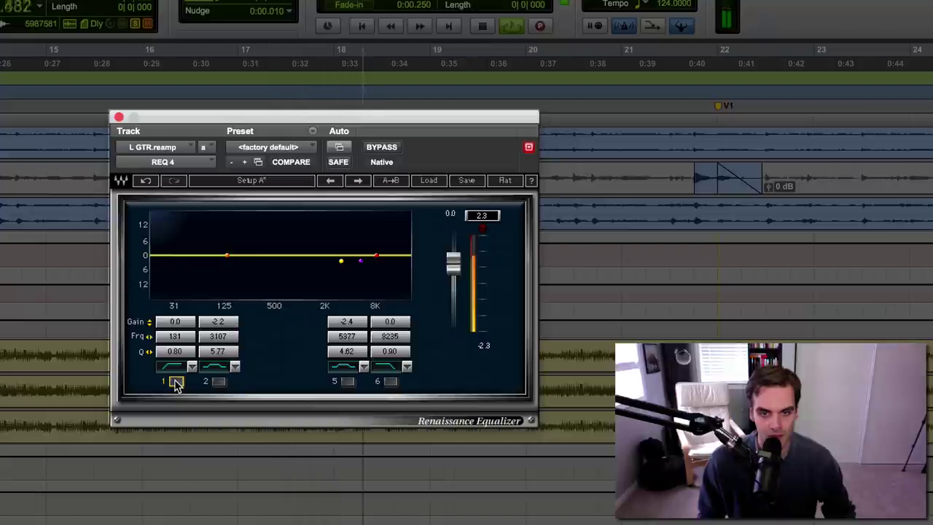
left_click(176, 382)
key("space")
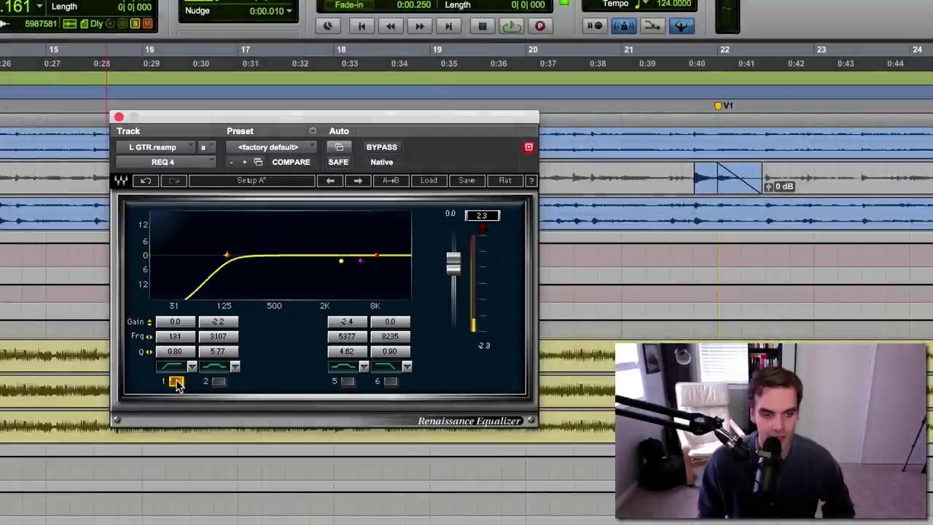
Step: Enable band 6 as a low-pass and tune its cutoff to 8415 Hz
left_click(392, 381)
left_click_drag(388, 336, 441, 351)
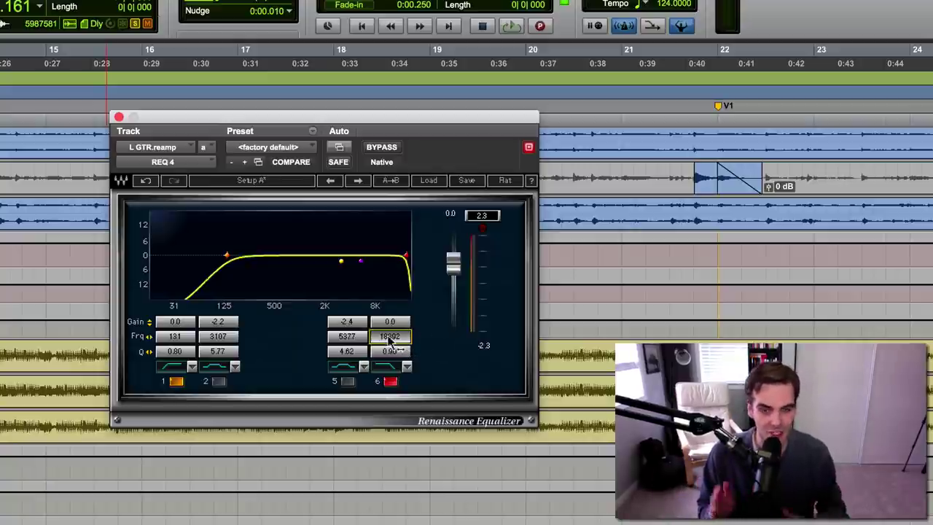
key("space")
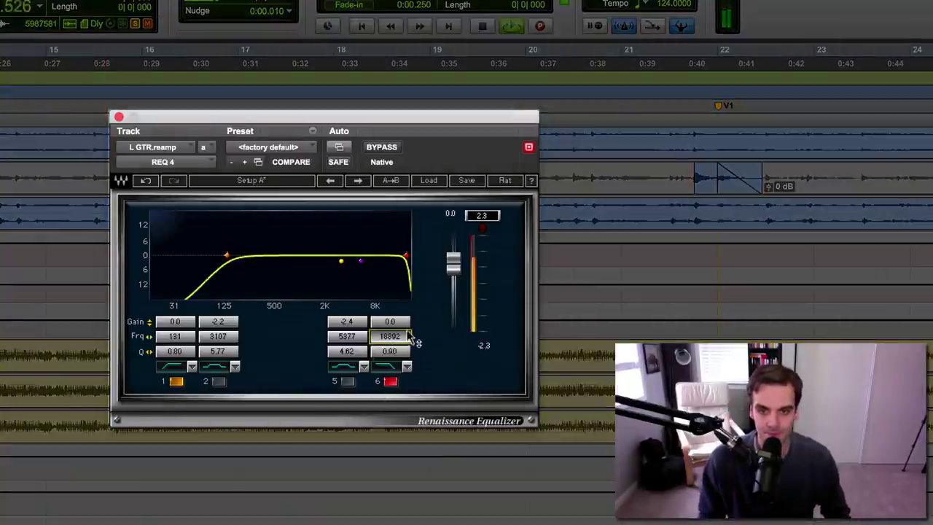
left_click_drag(409, 340, 297, 340)
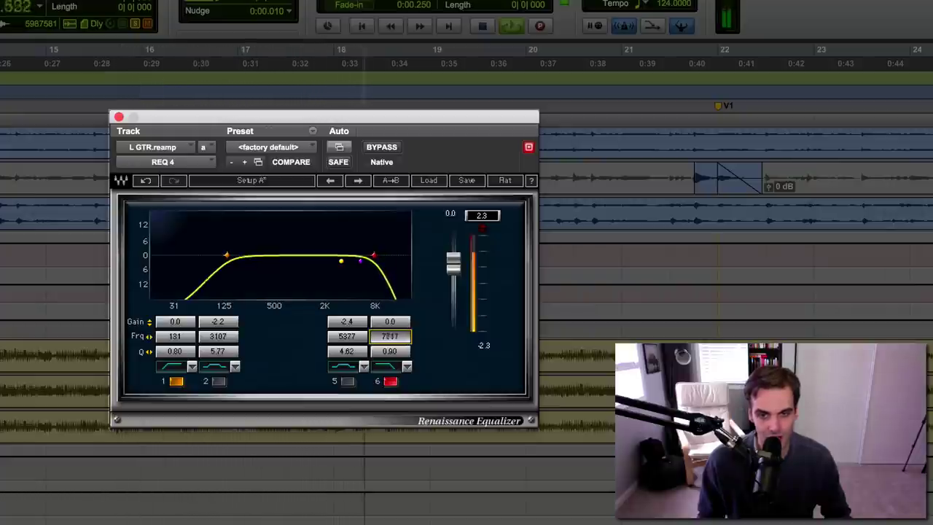
key("Up")
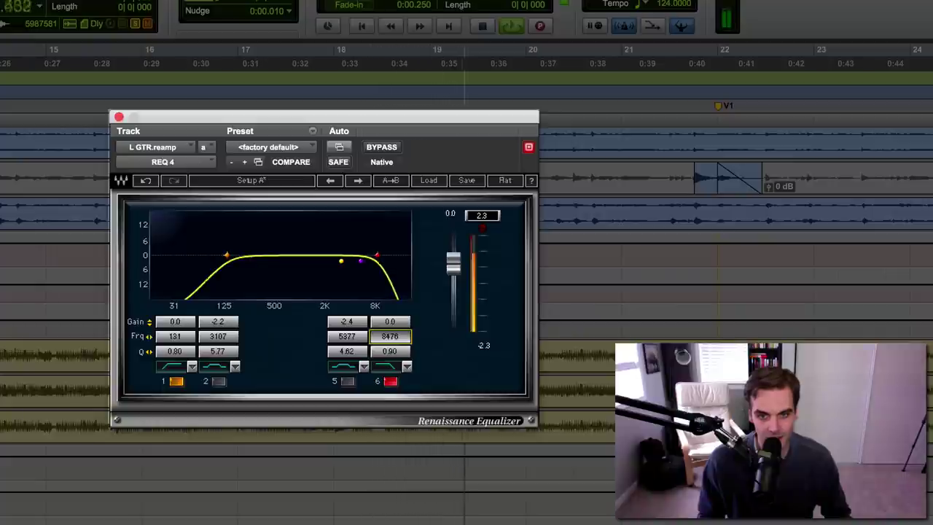
key("Down")
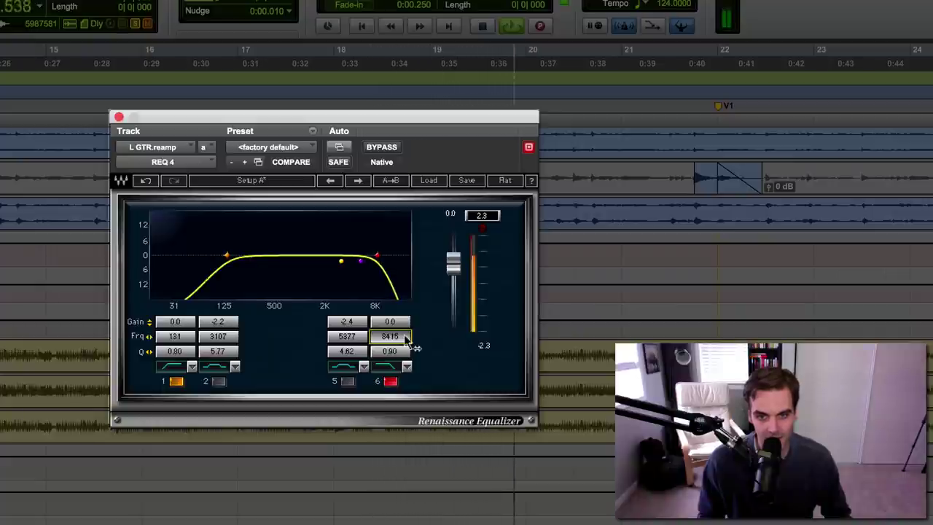
Step: A/B the 8415 Hz low-pass during playback, clear the clip indicator, and leave it on
left_click(391, 381)
left_click(390, 381)
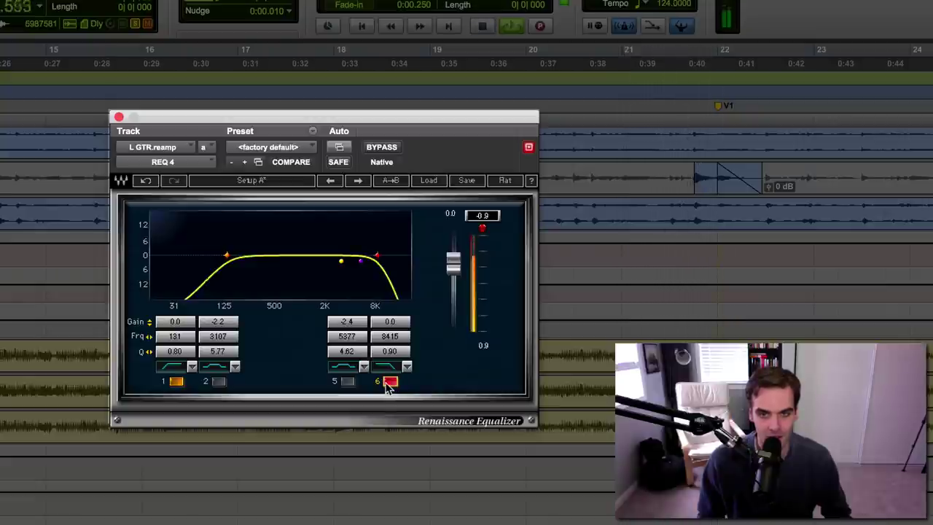
left_click(390, 381)
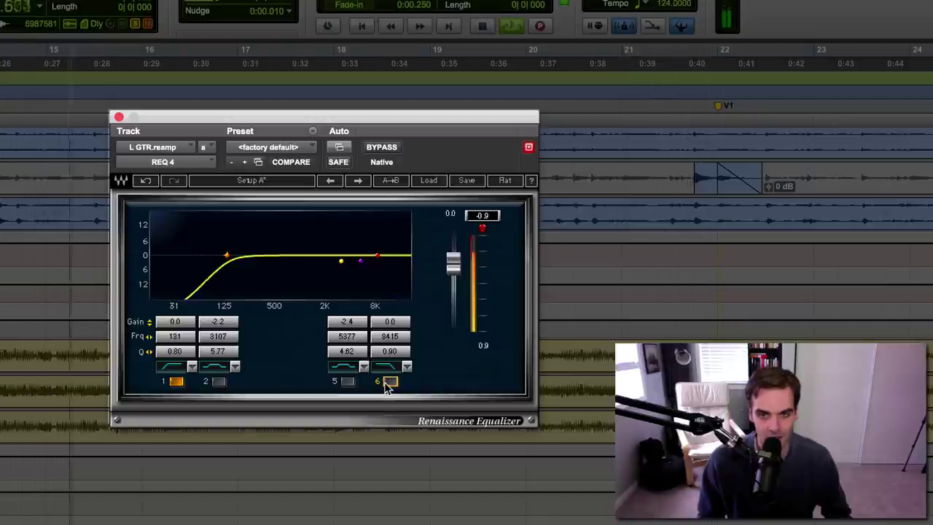
left_click(390, 381)
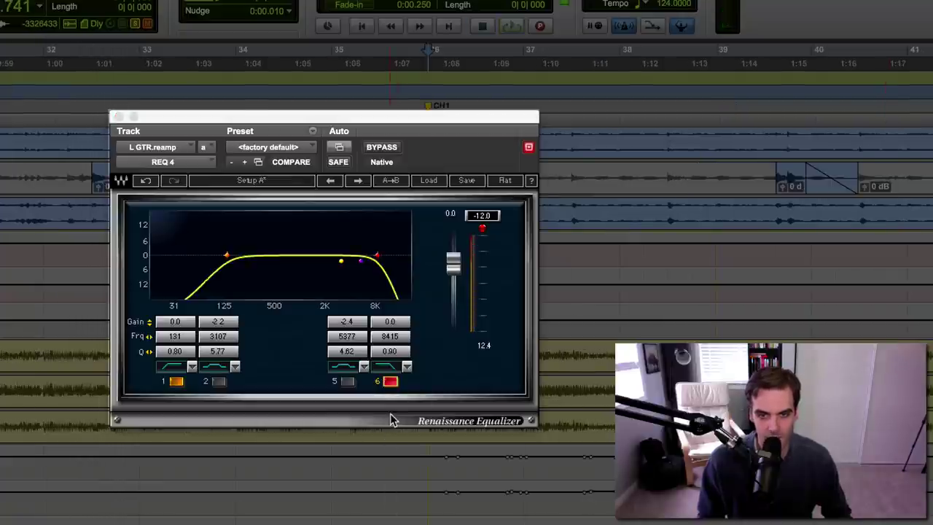
key("space")
left_click(389, 382)
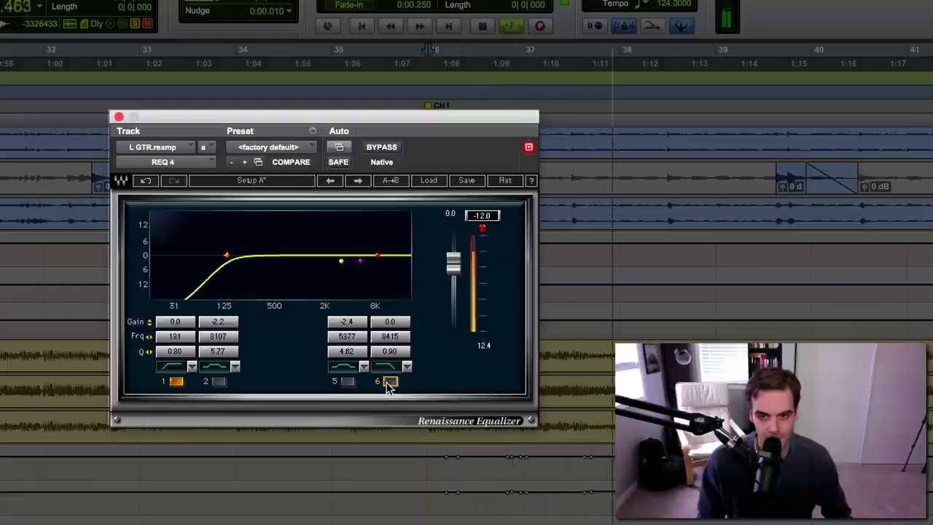
left_click(390, 382)
left_click(481, 229)
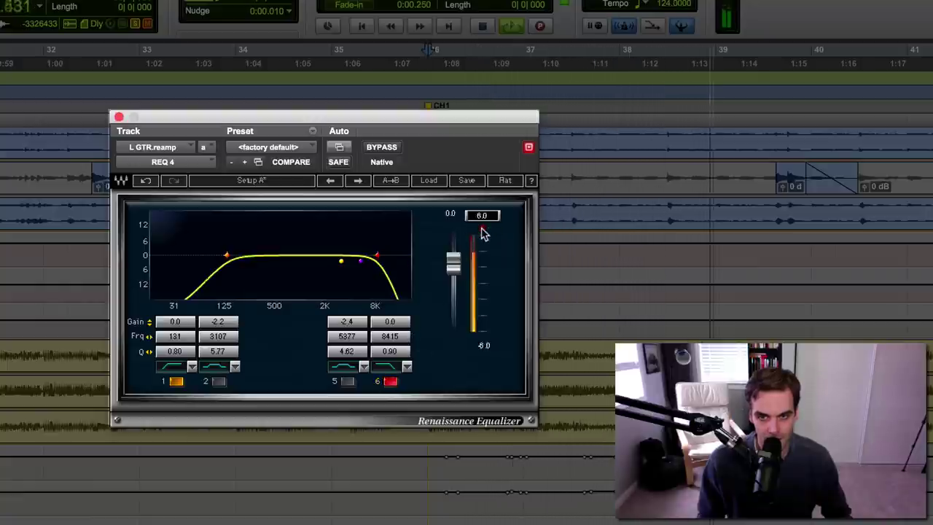
left_click(390, 381)
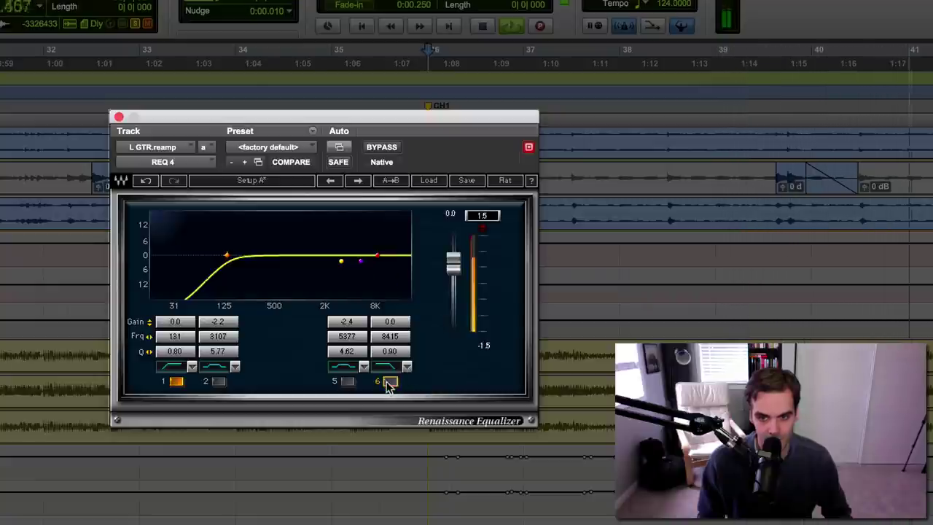
left_click(390, 382)
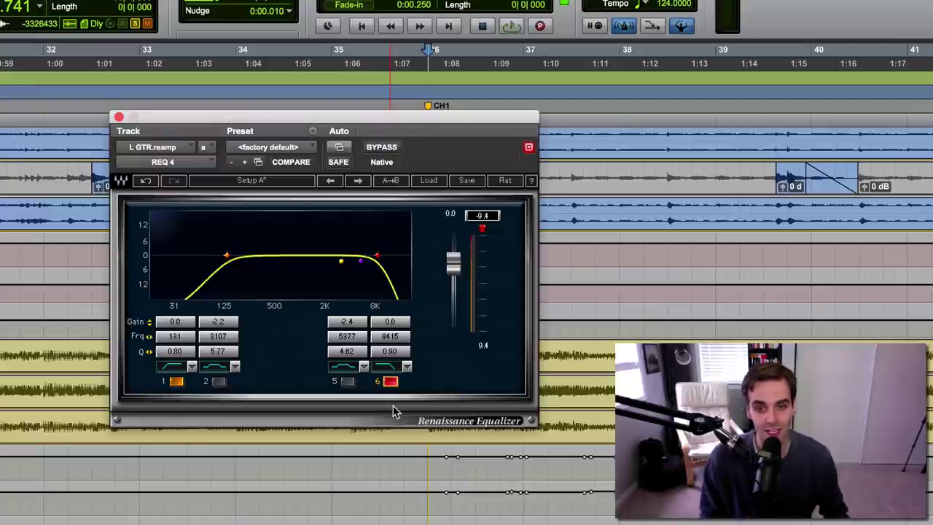
left_click_drag(390, 124, 381, 120)
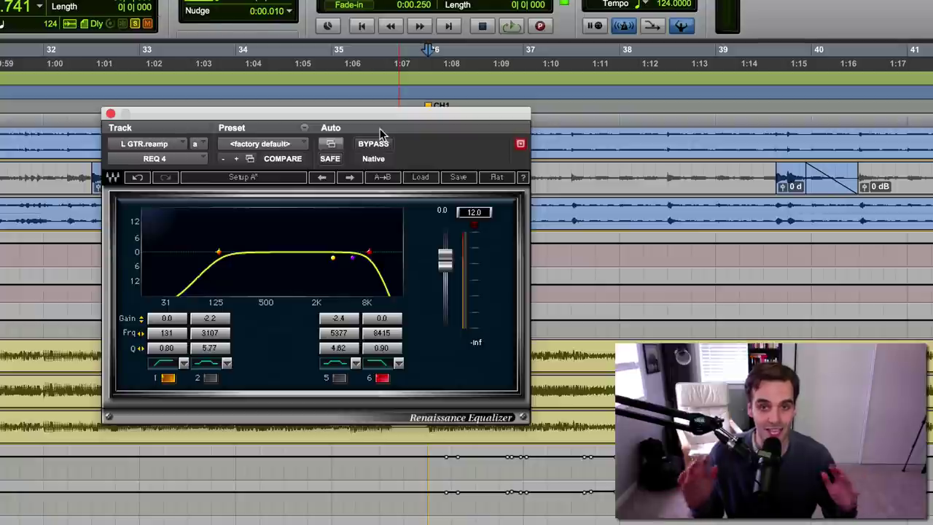
Step: Toggle the whole Renaissance EQ bypass to compare against the dry guitar
left_click(379, 147)
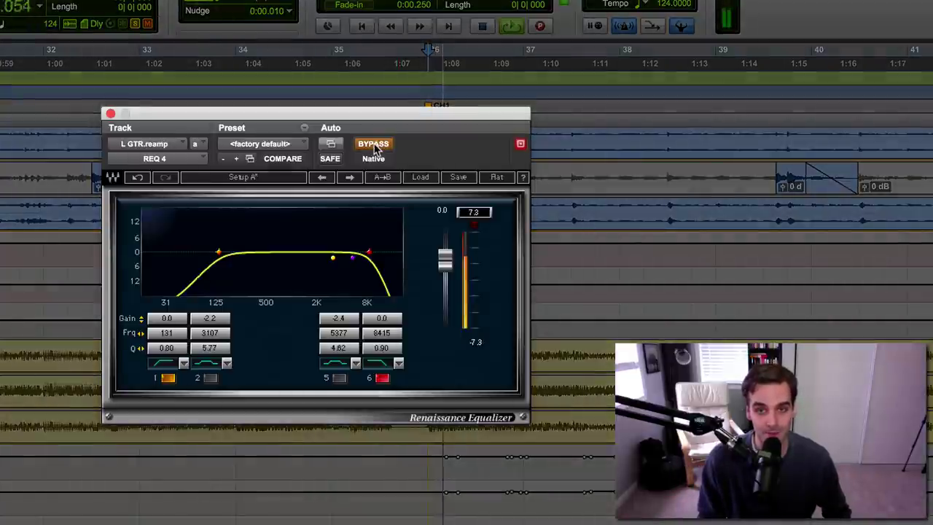
left_click(376, 148)
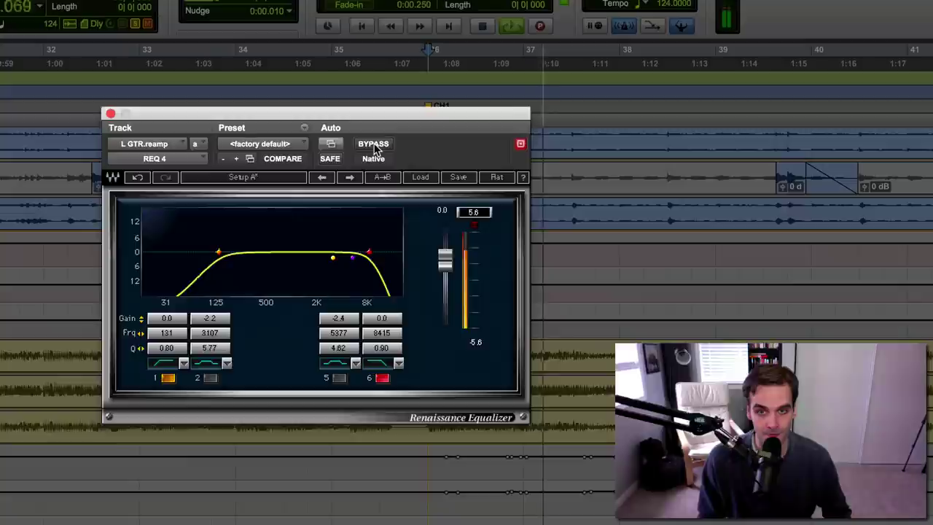
left_click(376, 148)
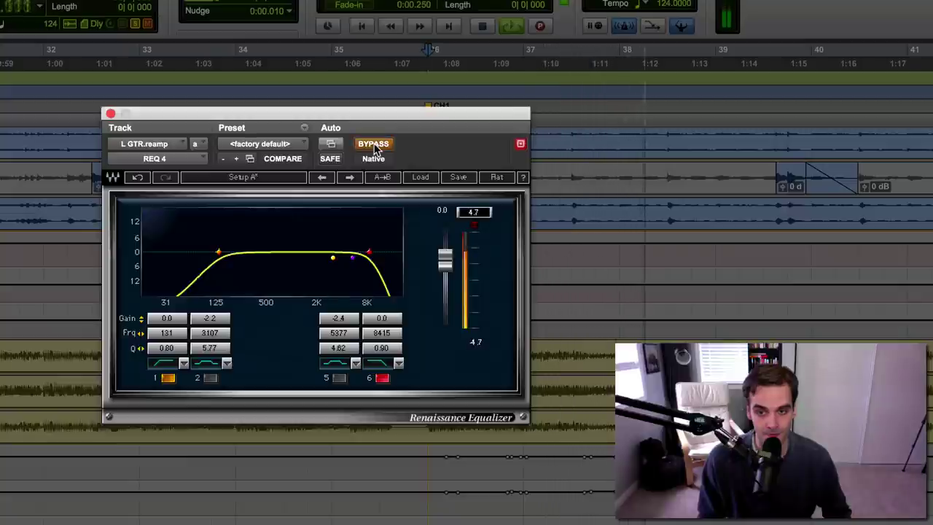
left_click(376, 148)
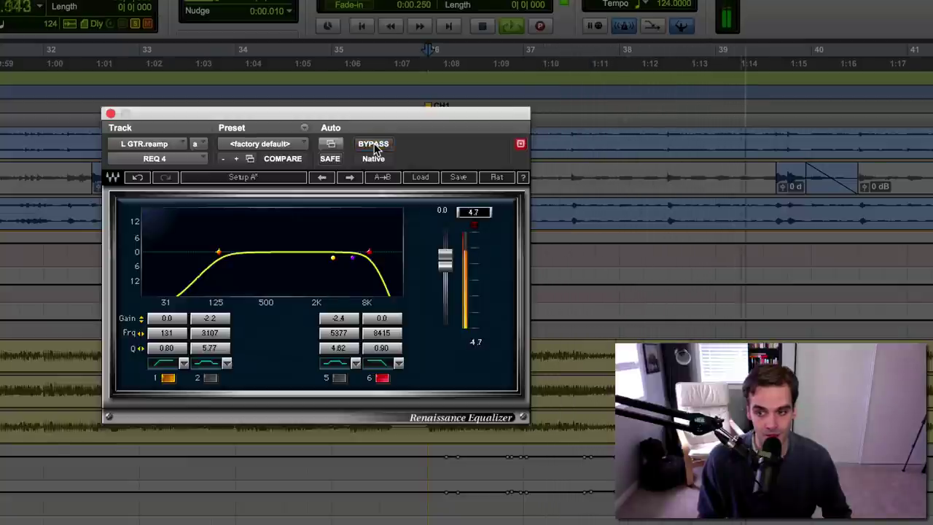
Step: Jump to marker V1 and A/B the EQ bypass again, leaving it active
key("KP_Decimal")
key("1")
key("KP_Decimal")
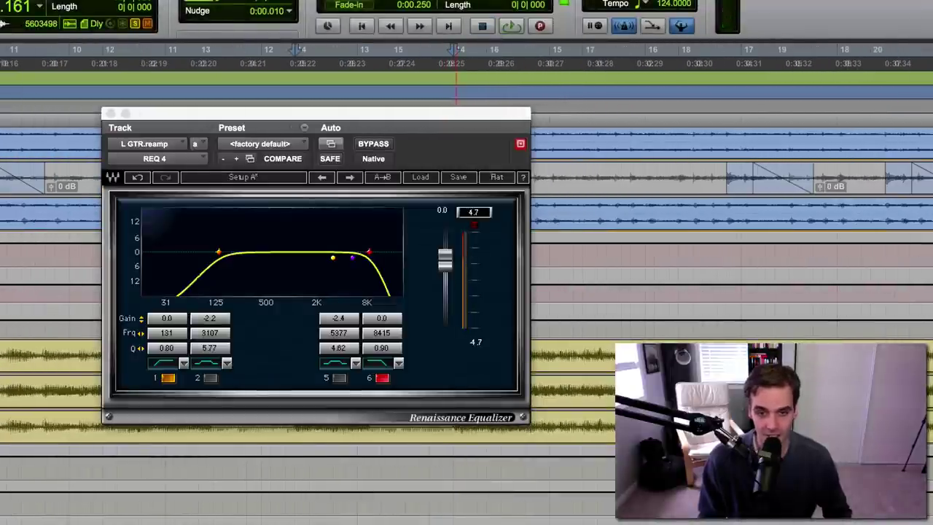
left_click(381, 146)
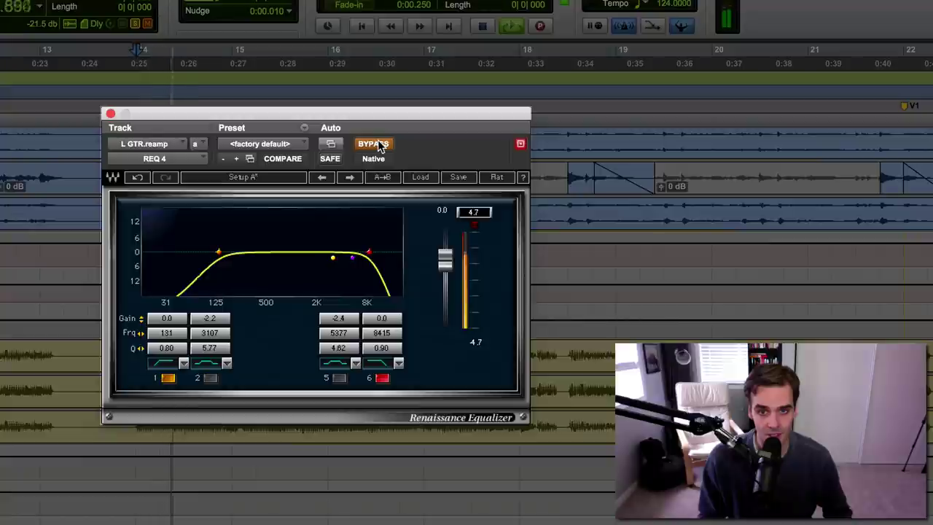
left_click(381, 146)
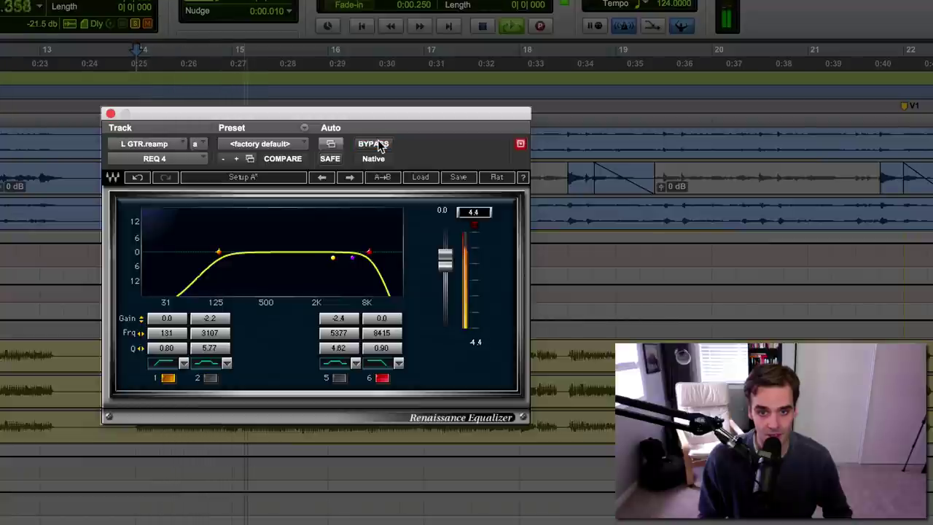
left_click(380, 147)
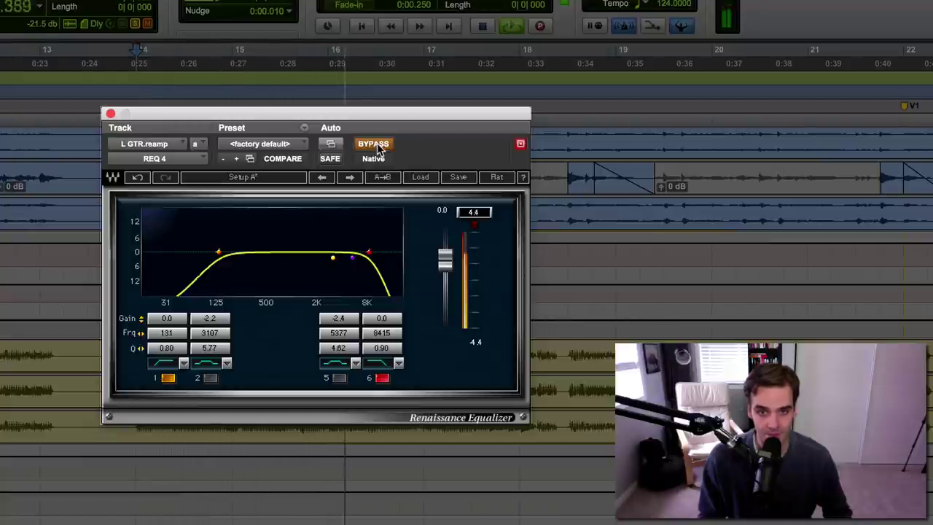
left_click(377, 143)
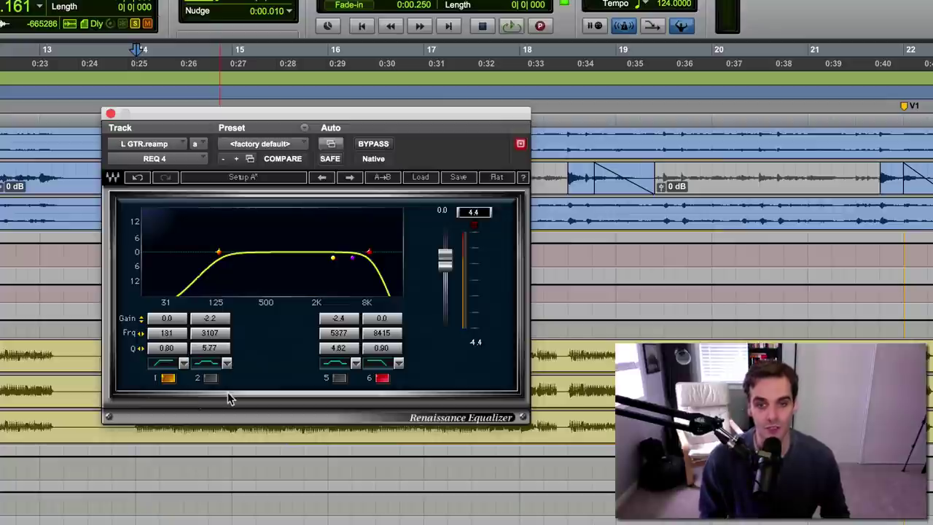
key("space")
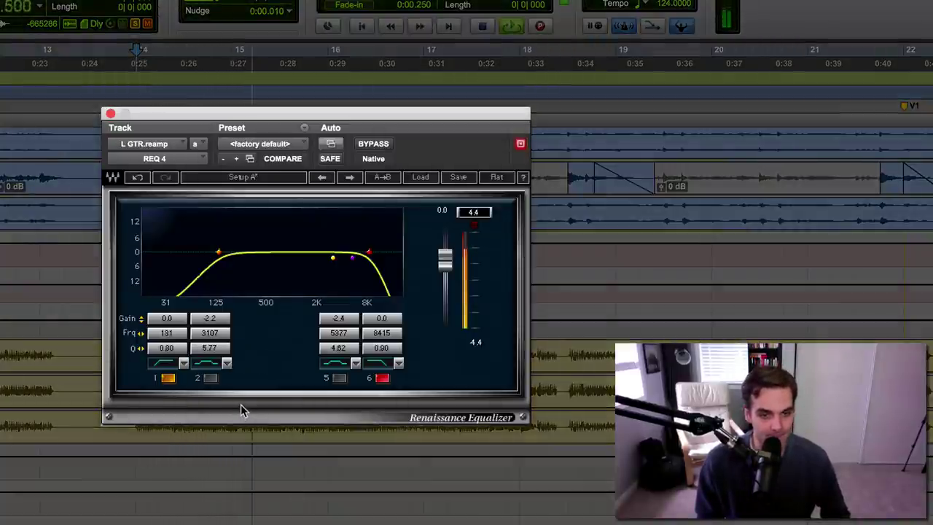
key("space")
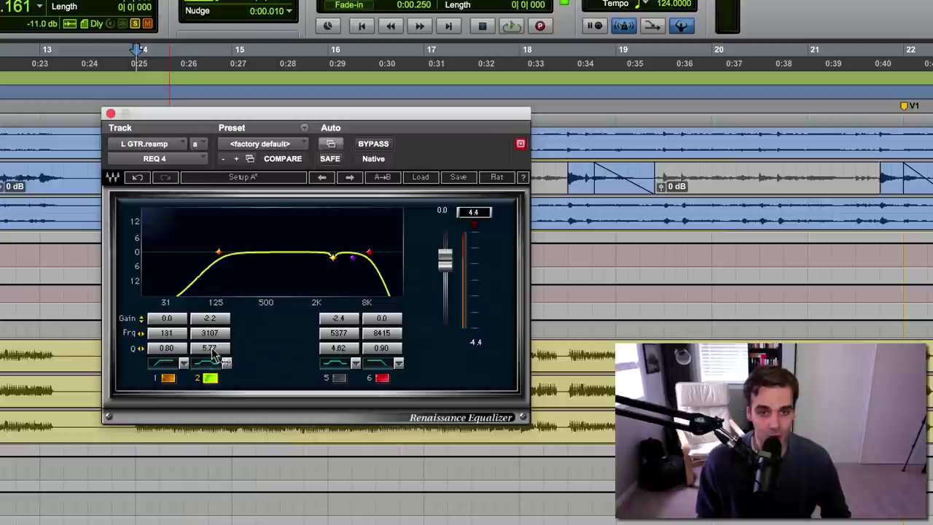
Step: Narrow band 2's Q around 3152 Hz and start playback
left_click(201, 321)
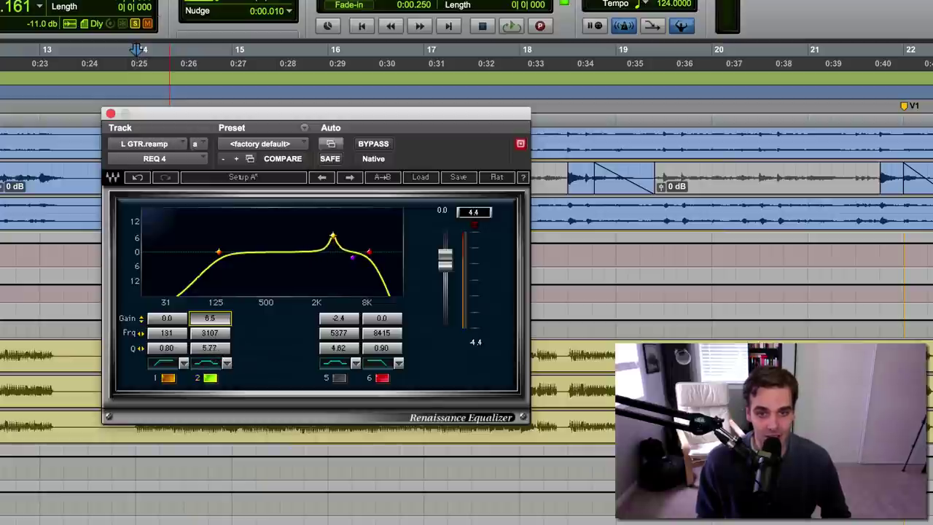
left_click(209, 348)
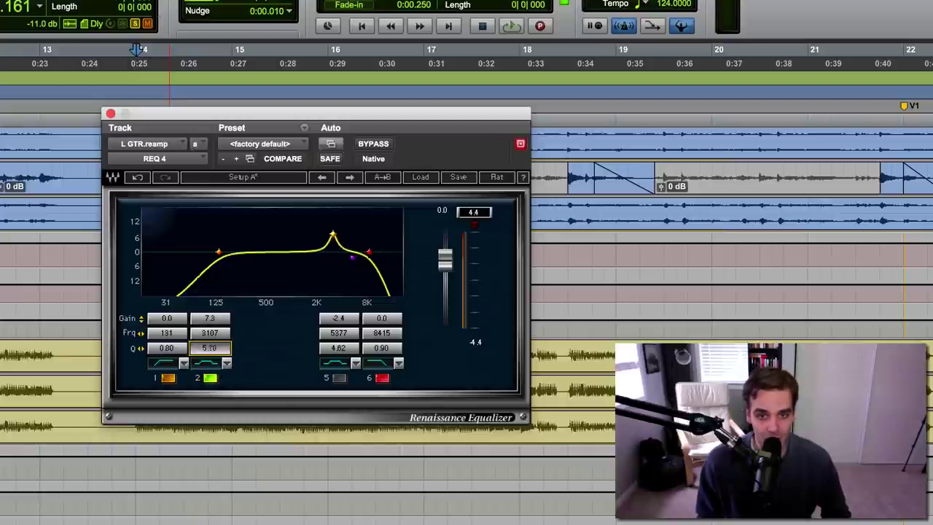
mouse_move(209, 347)
left_mouse_down()
mouse_move(210, 327)
mouse_move(209, 335)
left_mouse_up()
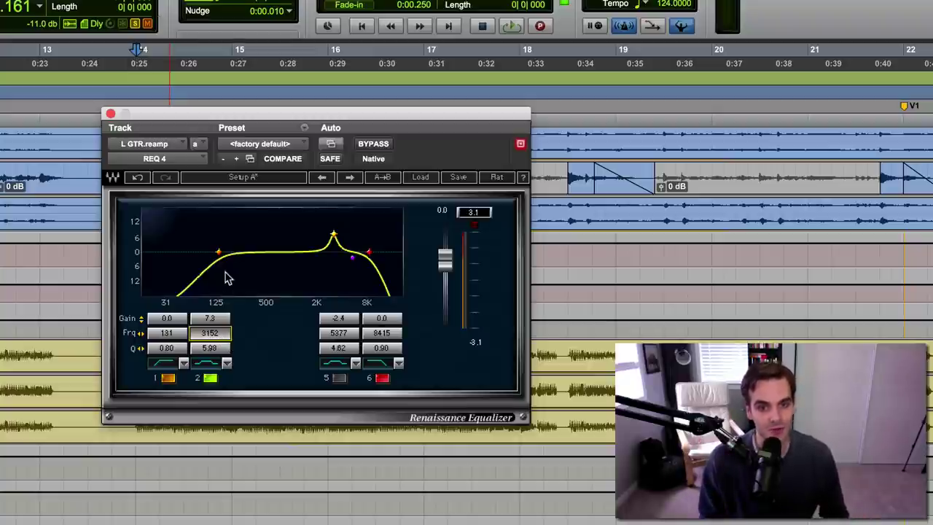
key("space")
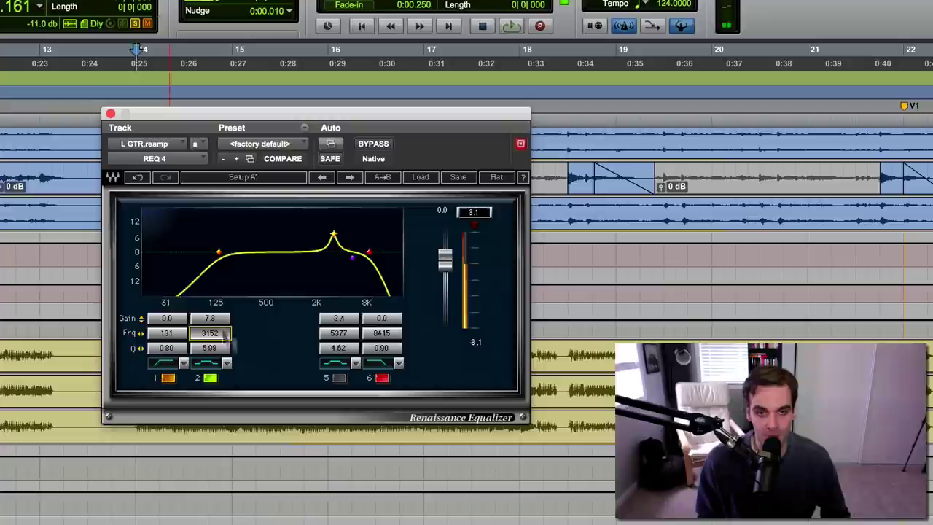
Step: Pull band 2 from a 7.3 dB boost down to -2.1 dB, comparing it on and off
left_click(210, 378)
left_click(210, 378)
left_click_drag(210, 318, 217, 327)
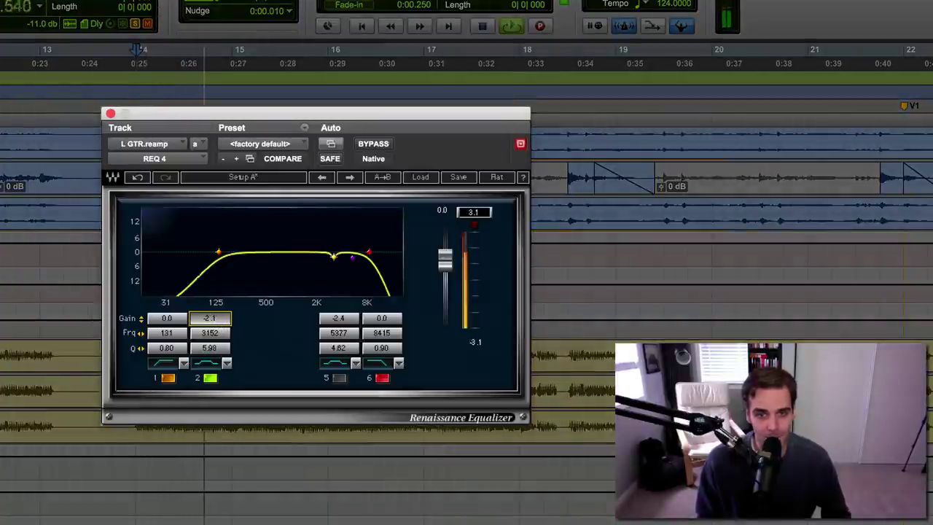
left_click(210, 378)
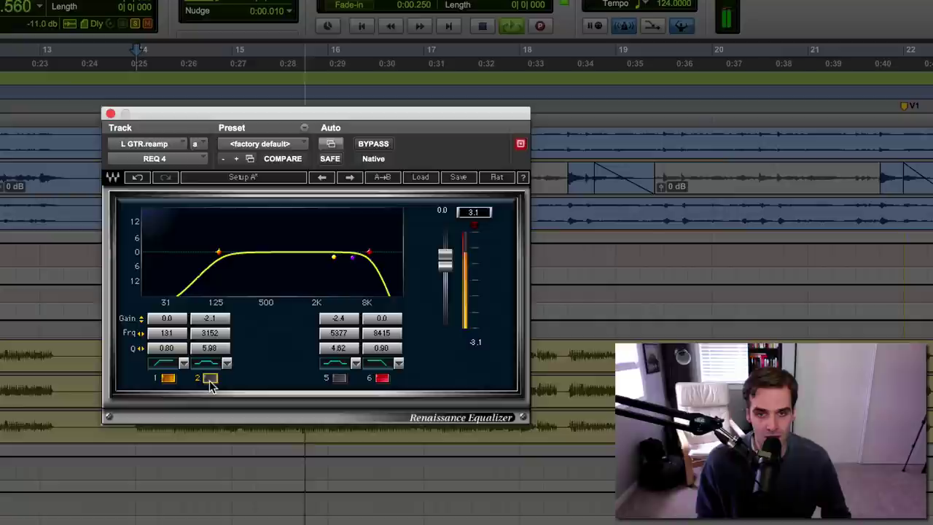
left_click(210, 380)
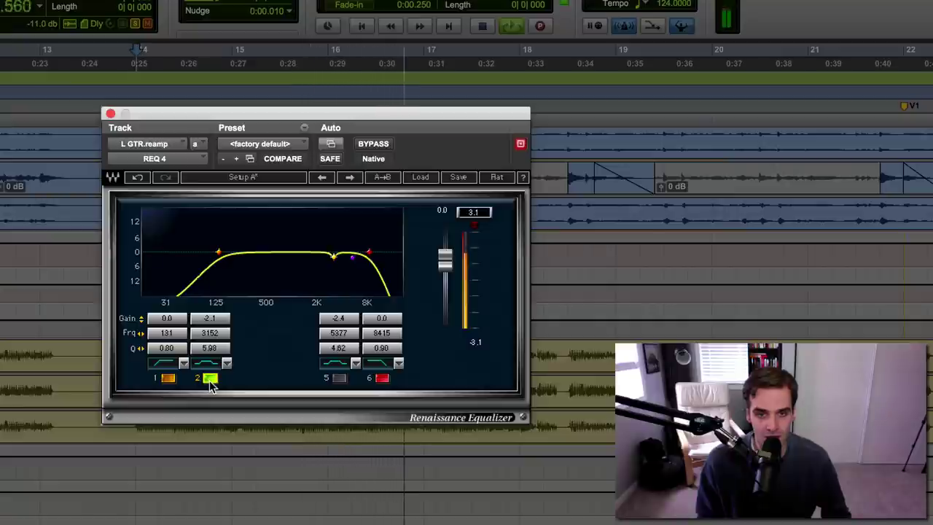
left_click(210, 380)
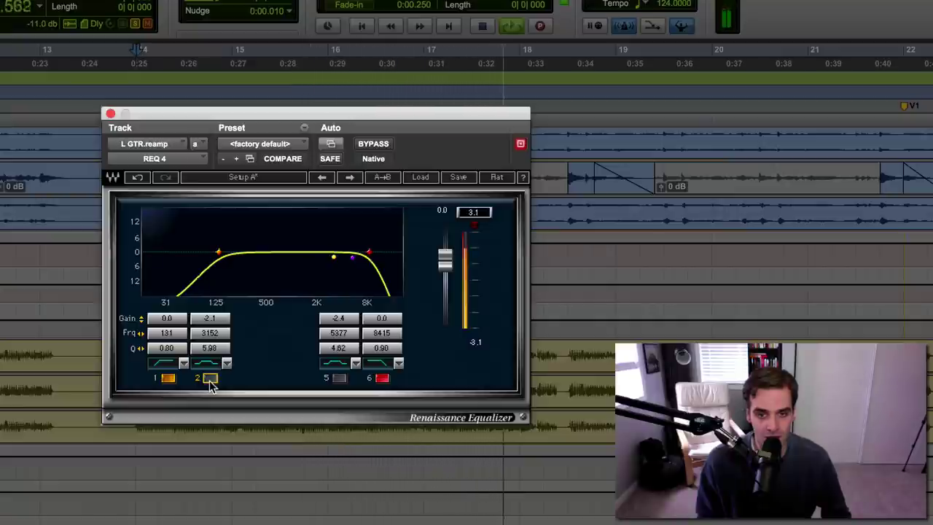
left_click(210, 381)
left_click(210, 381)
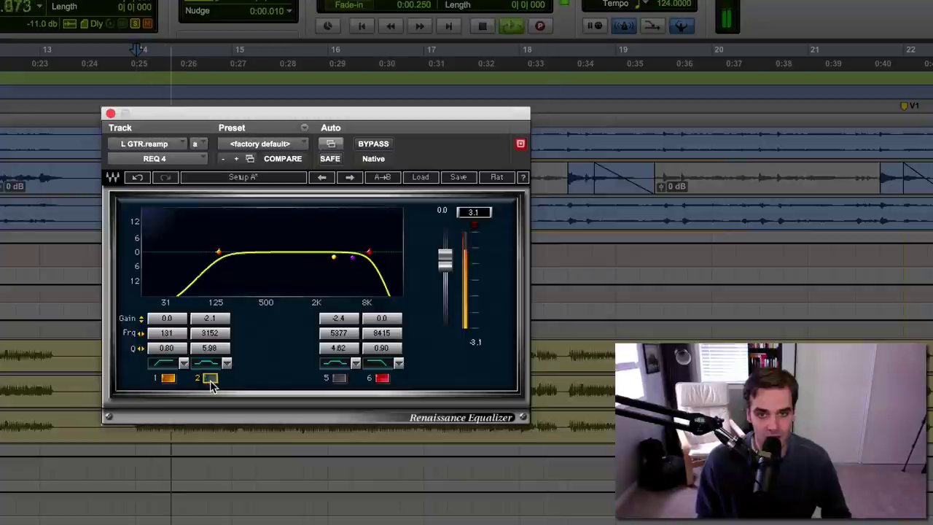
left_click(210, 379)
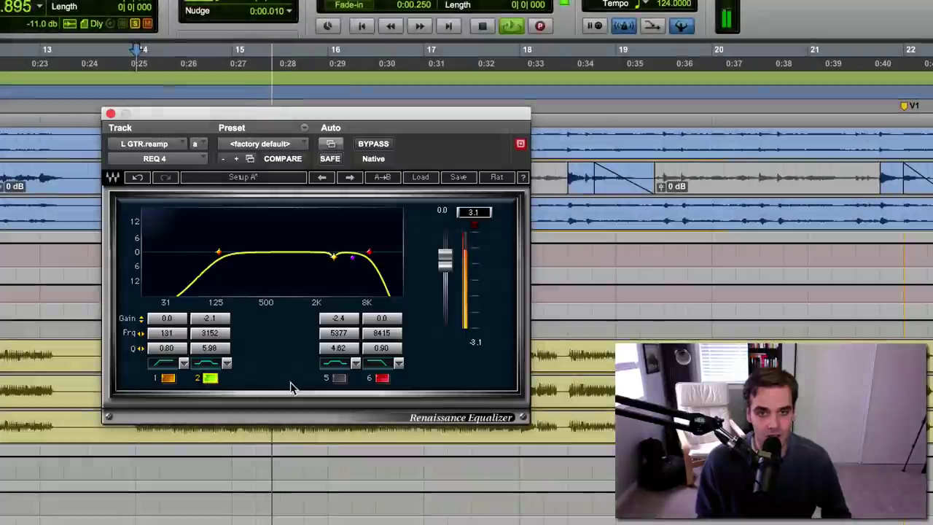
key("space")
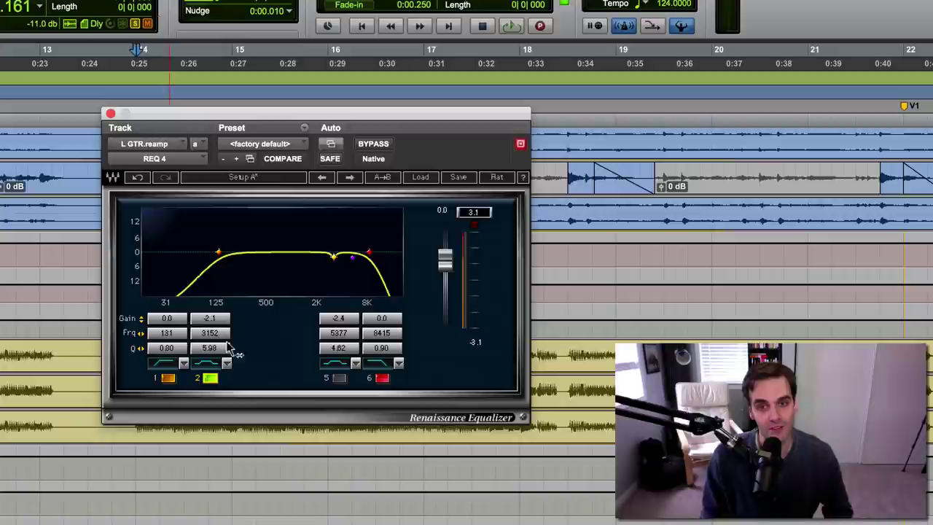
Step: Boost band 5 by +10 dB and sweep it down toward 5300 Hz to find harshness
left_click(303, 431)
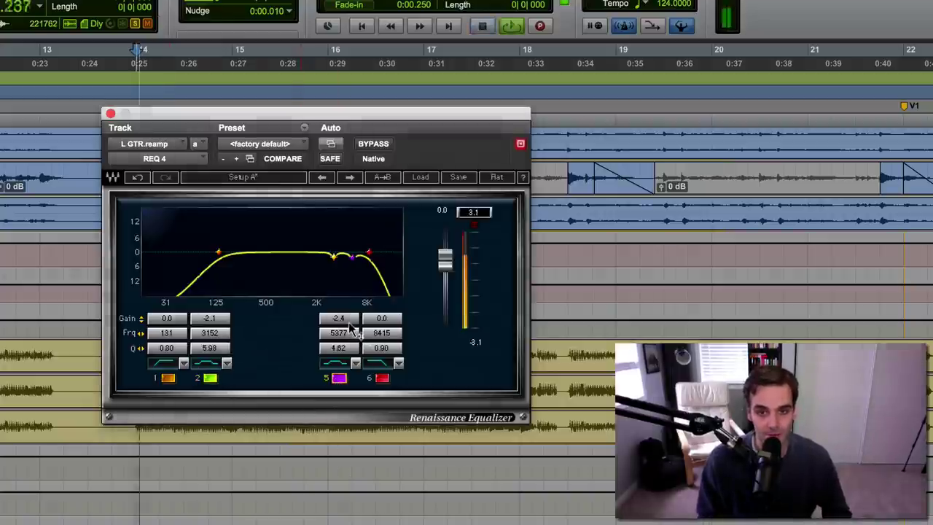
key("space")
left_click_drag(339, 319, 347, 337)
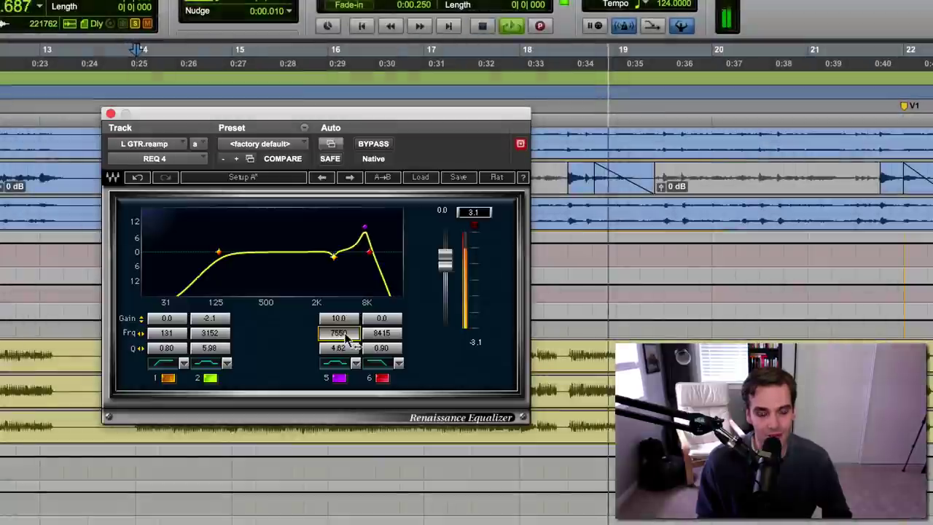
key("space")
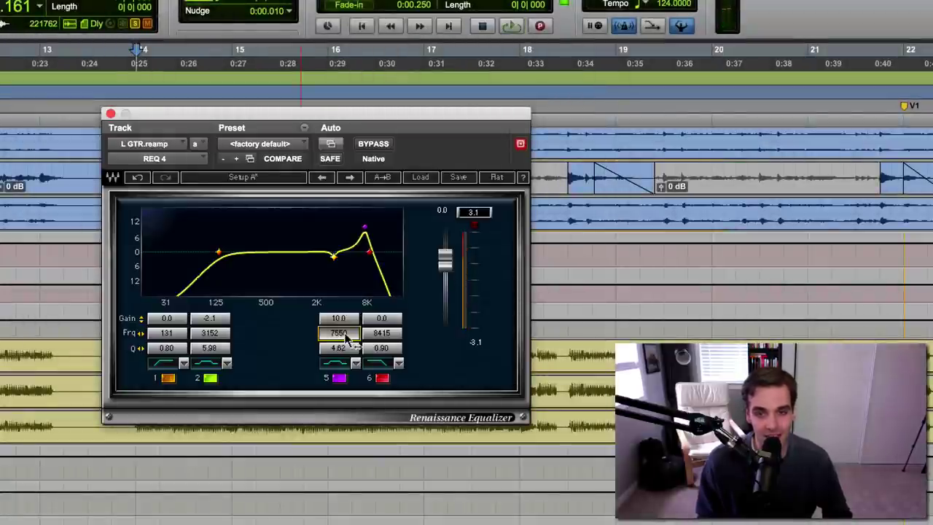
key("space")
left_click_drag(351, 337, 339, 337)
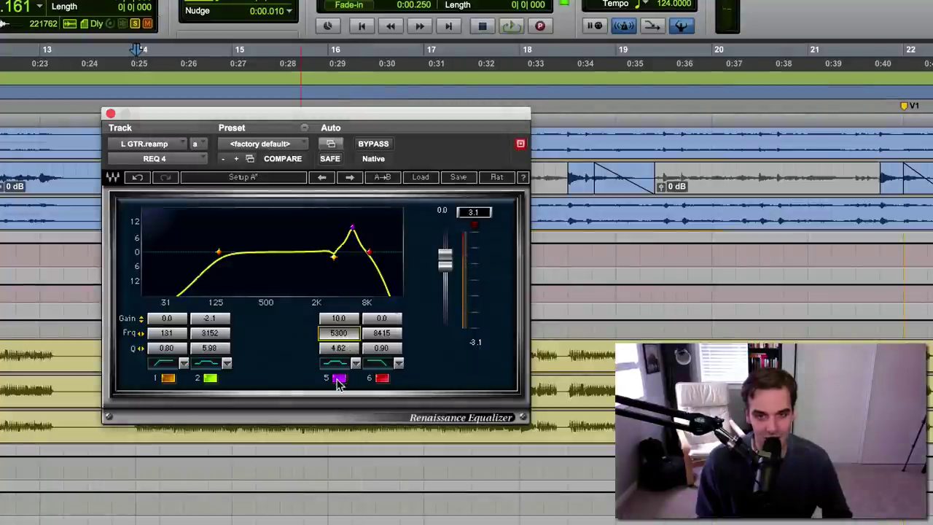
Step: Set band 5 to a -2.1 dB cut at 5300 Hz and A/B it
left_click(338, 317, "alt")
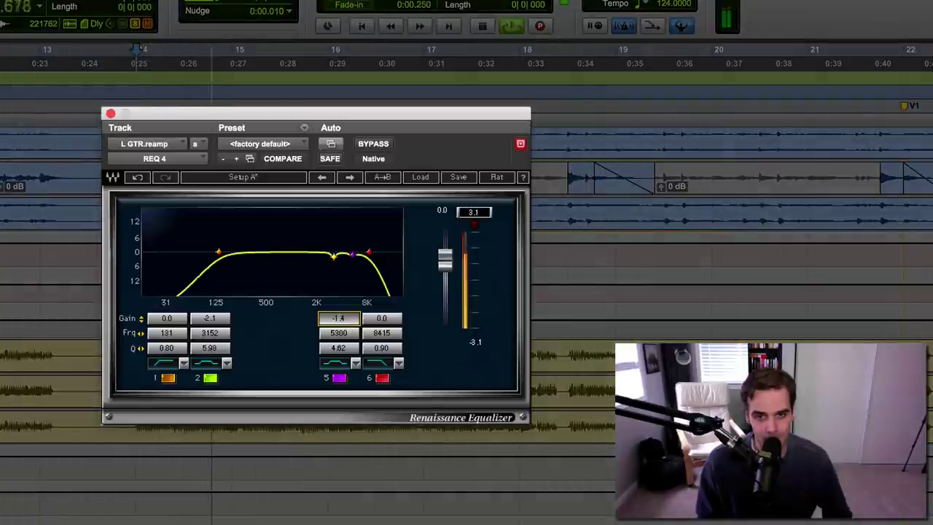
left_click(340, 378)
left_click(339, 378)
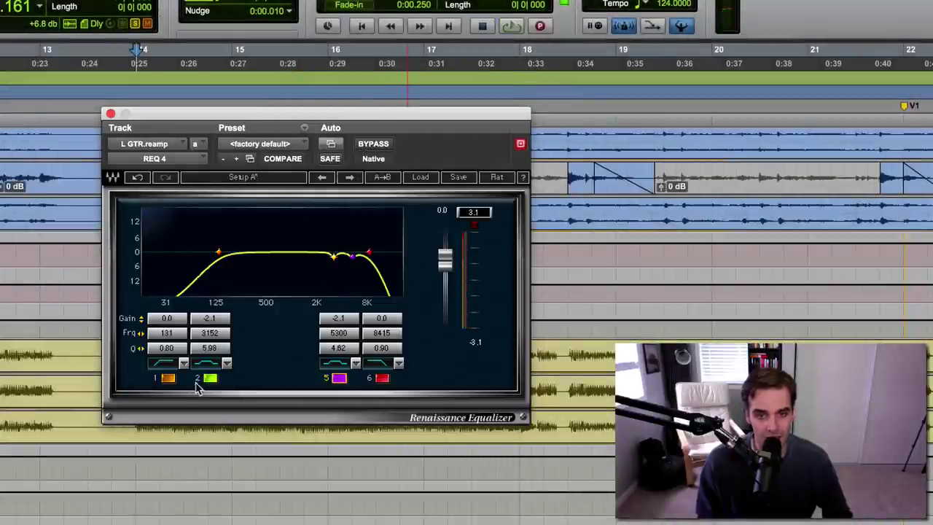
left_click(210, 377)
left_click(339, 378)
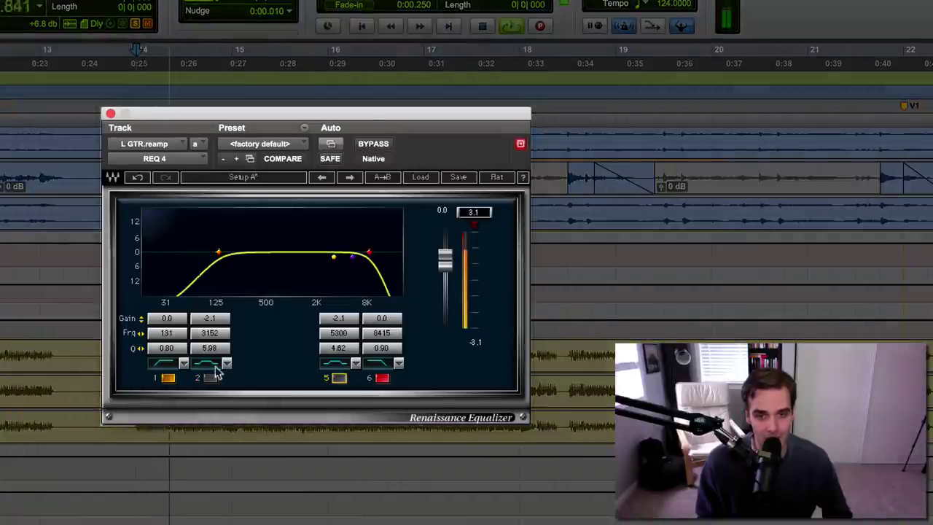
left_click(211, 378)
left_click(339, 378)
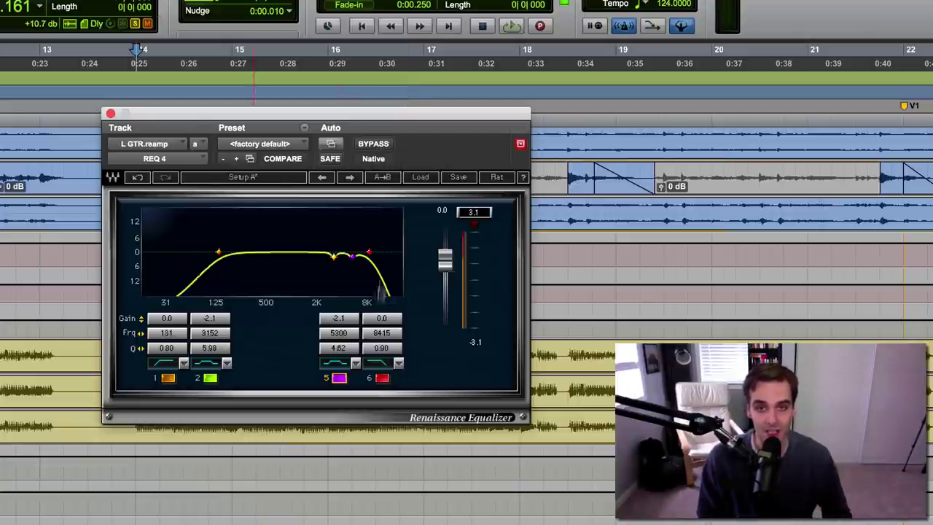
left_click(380, 145)
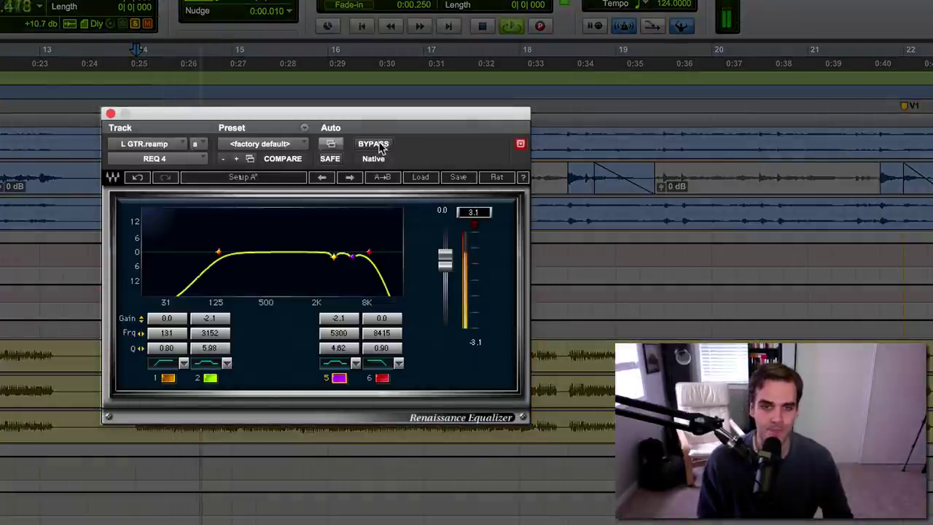
left_click(379, 145)
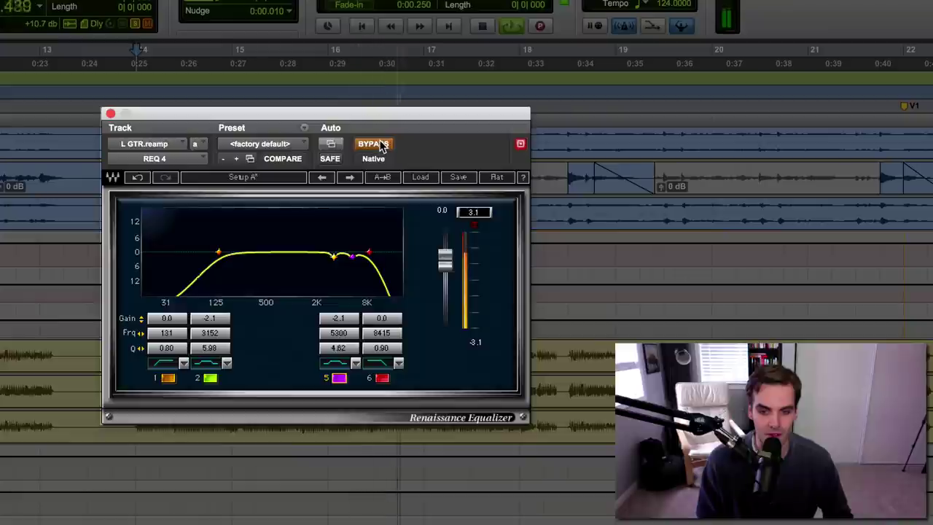
left_click(382, 146)
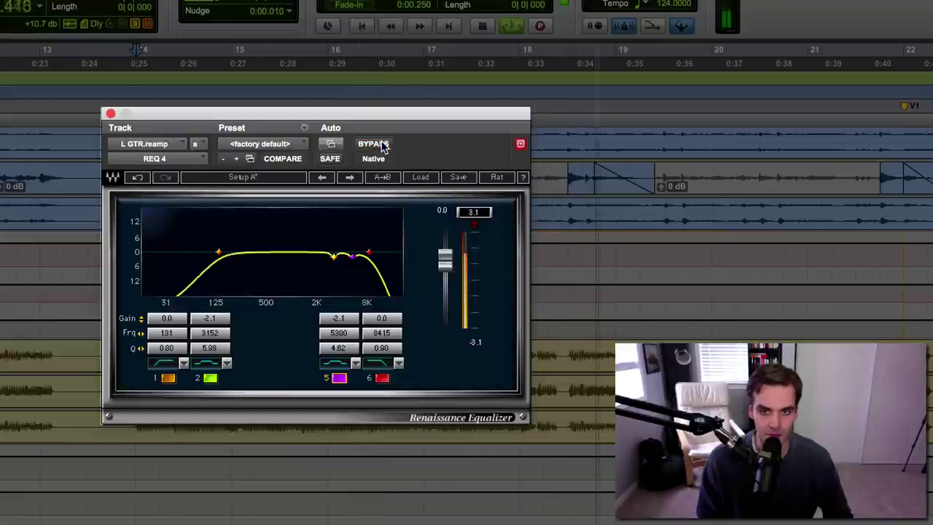
left_click(382, 145)
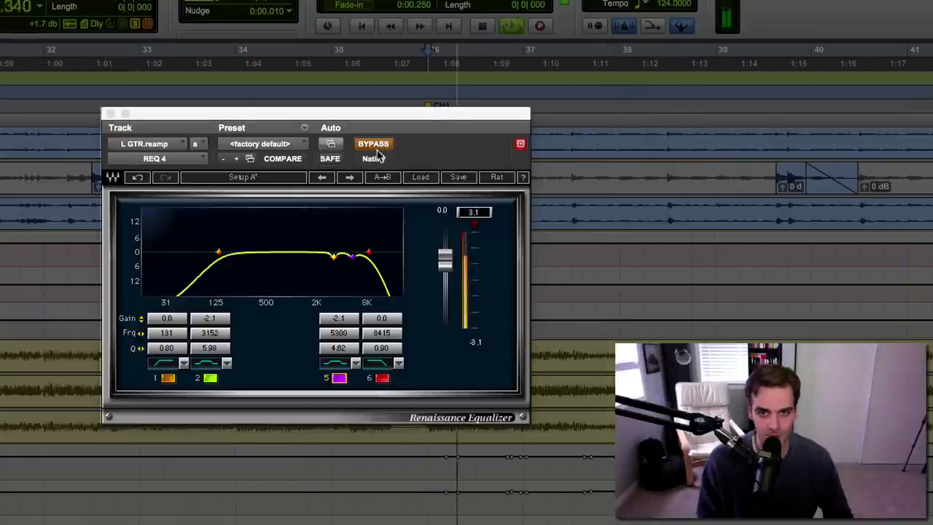
left_click(376, 148)
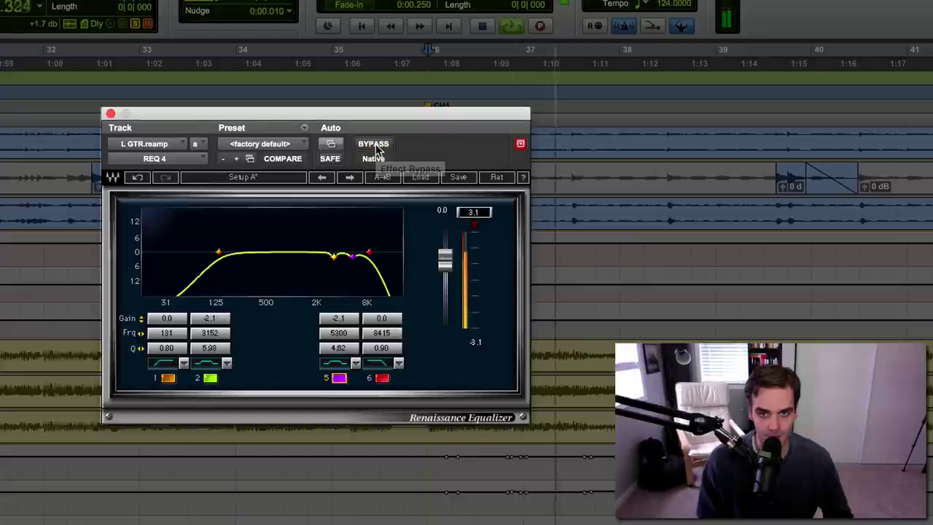
left_click_drag(379, 114, 438, 138)
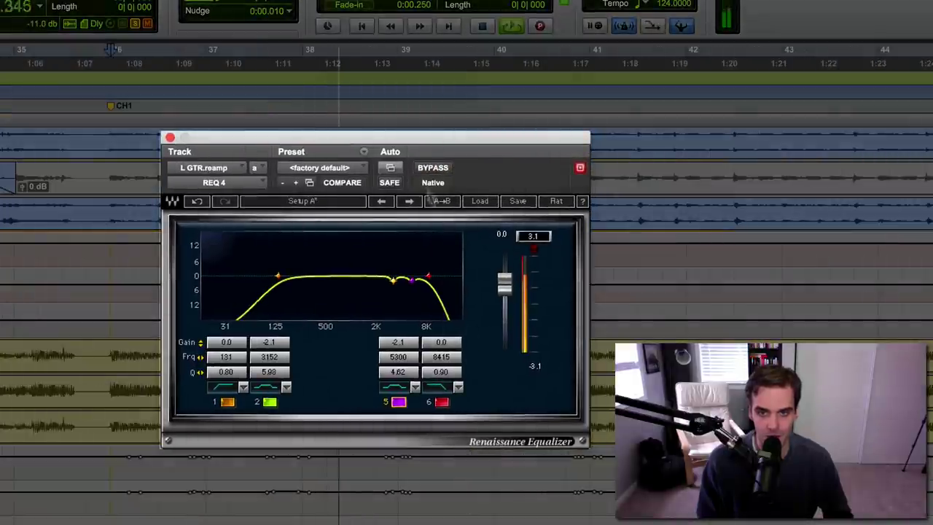
left_click(425, 168)
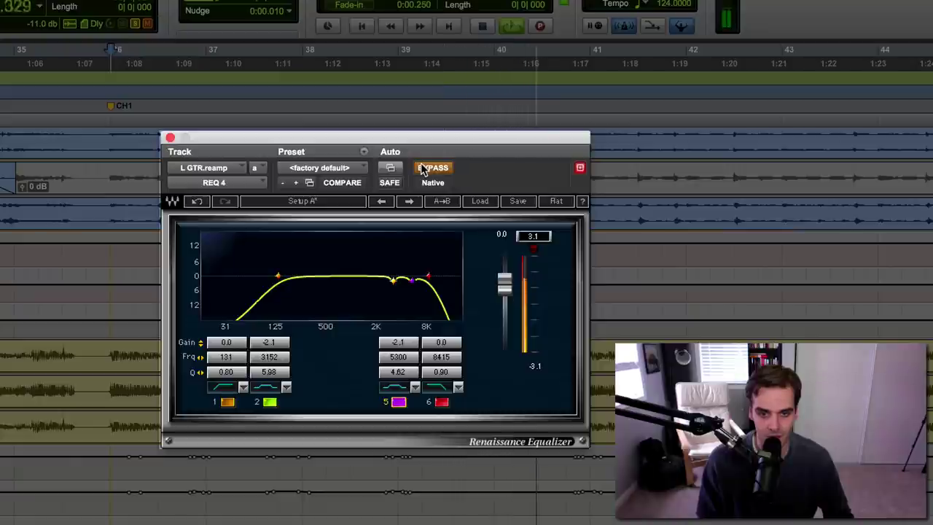
left_click(423, 169)
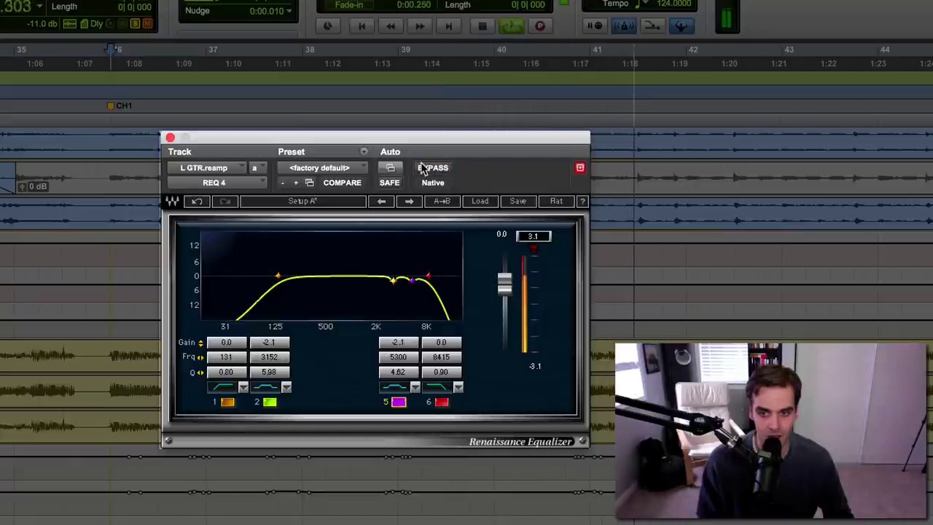
left_click(423, 168)
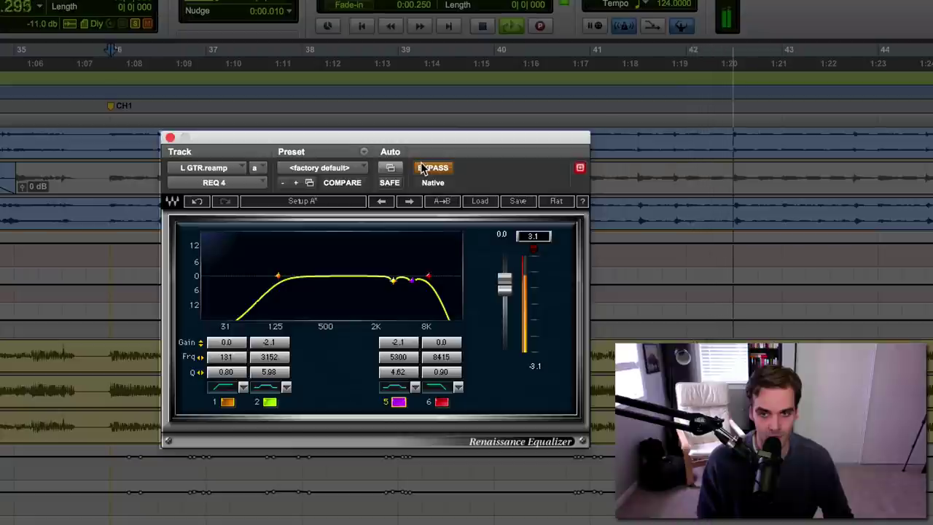
left_click(423, 168)
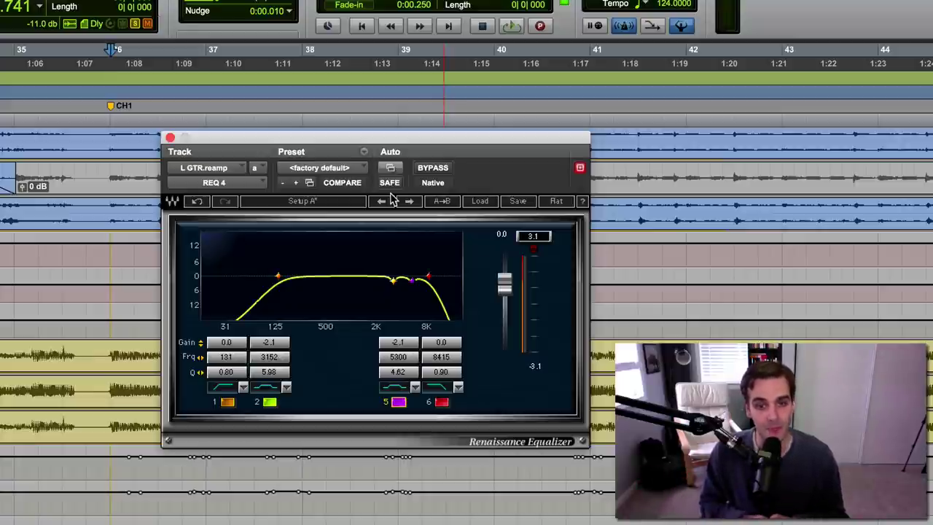
left_click(435, 168)
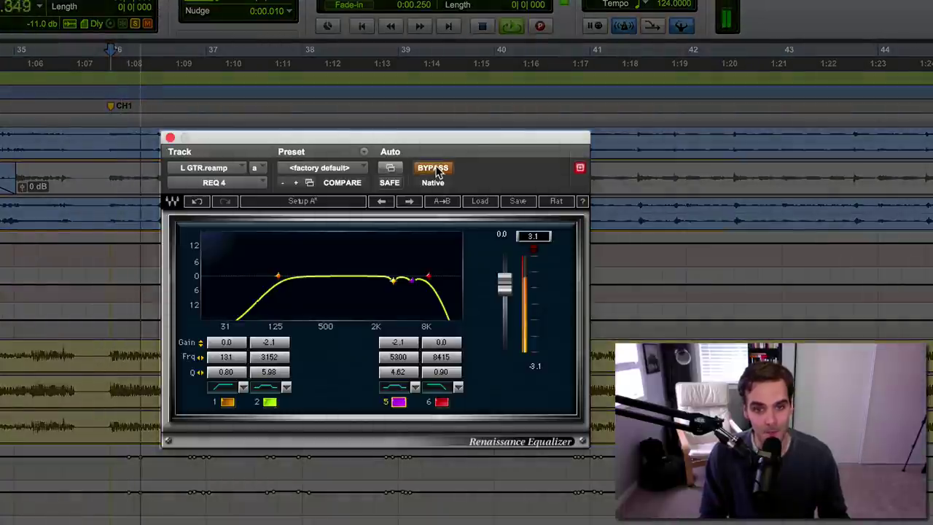
left_click(435, 169)
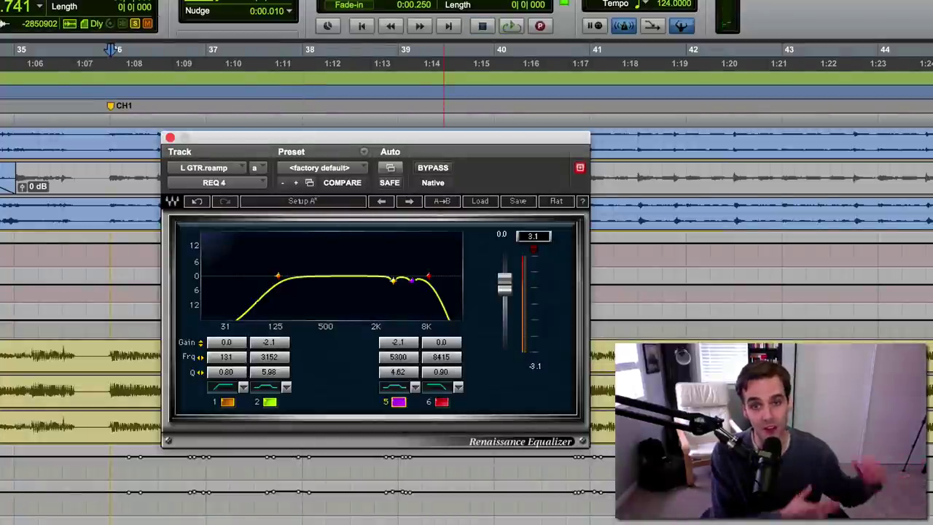
key("space")
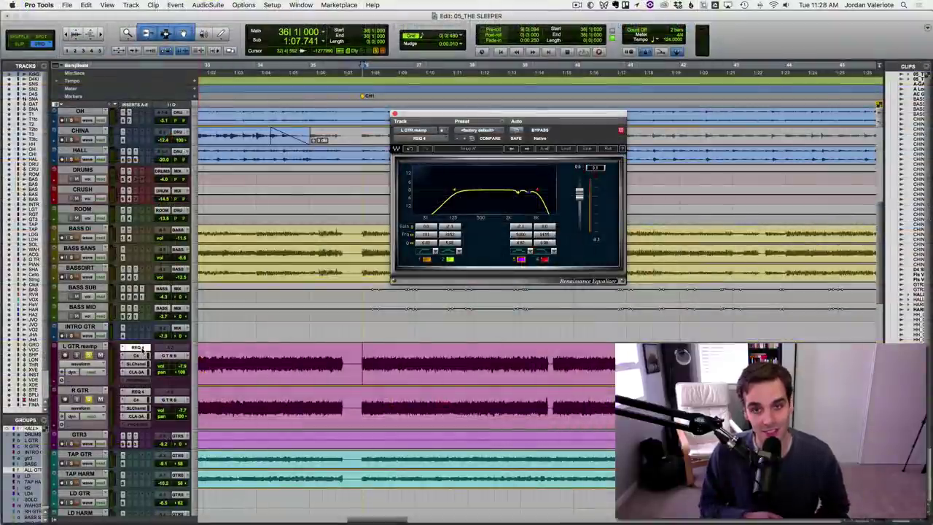
Step: Close the REQ 4 window on the L GTR.reamp track
left_click(139, 349)
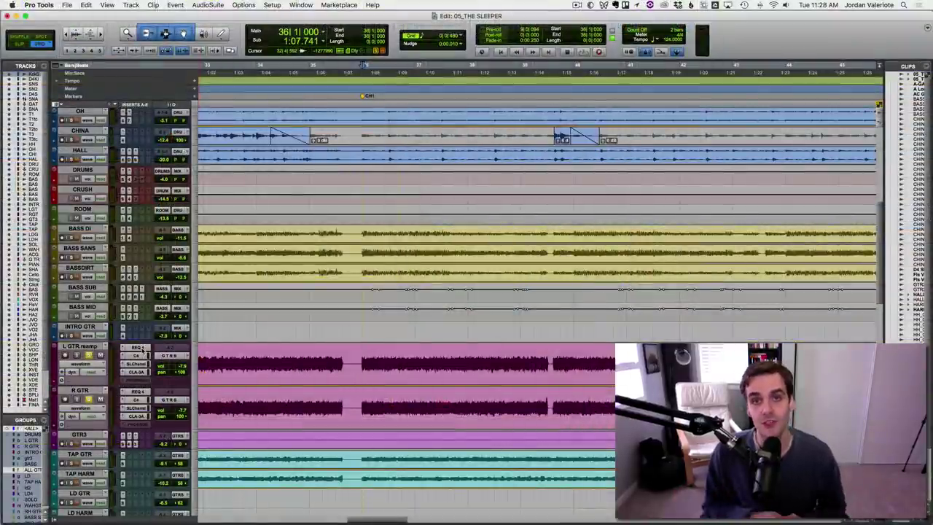